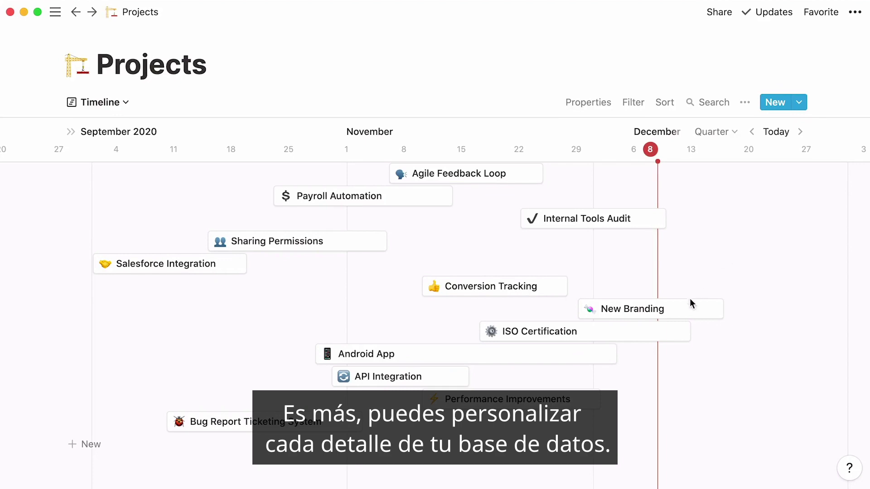
On the New Branding page, pick a product manager and set Sprint to Sprint 20.
{"action": "left_click", "coordinate": [645, 294]}
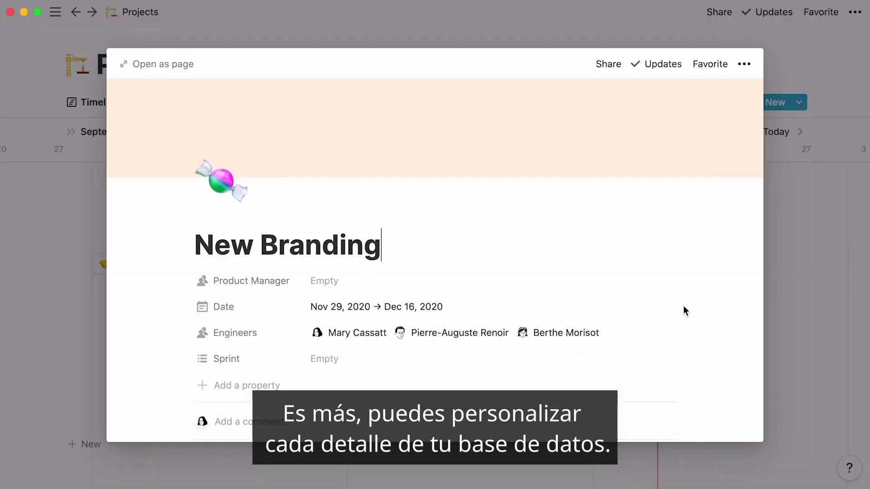
{"action": "left_click", "coordinate": [667, 281]}
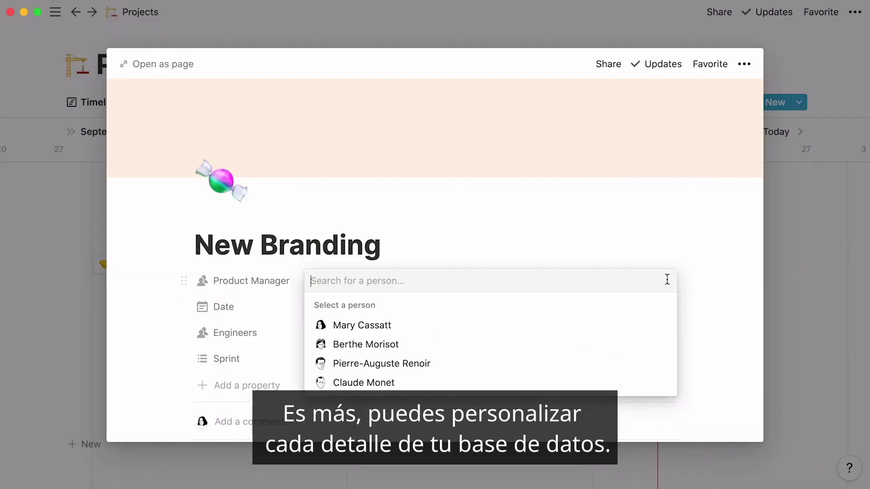
{"action": "left_click", "coordinate": [625, 325]}
{"action": "left_click", "coordinate": [538, 394]}
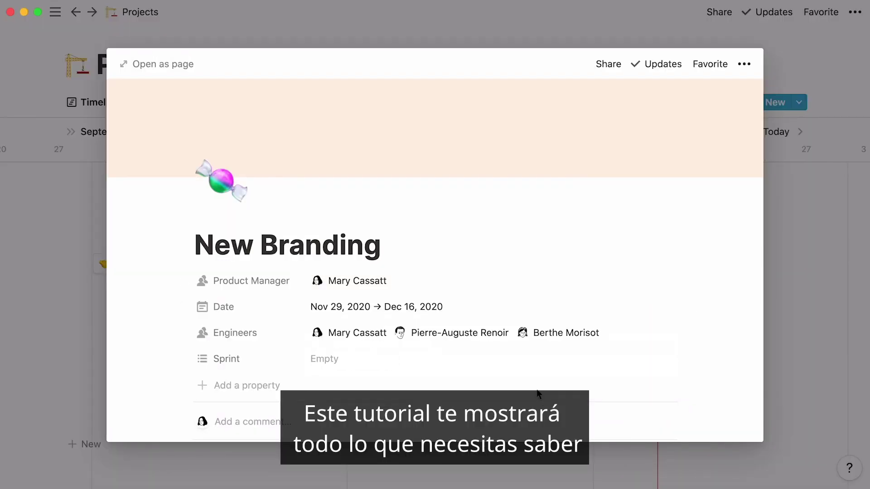
{"action": "left_click", "coordinate": [563, 361]}
{"action": "left_click", "coordinate": [624, 257]}
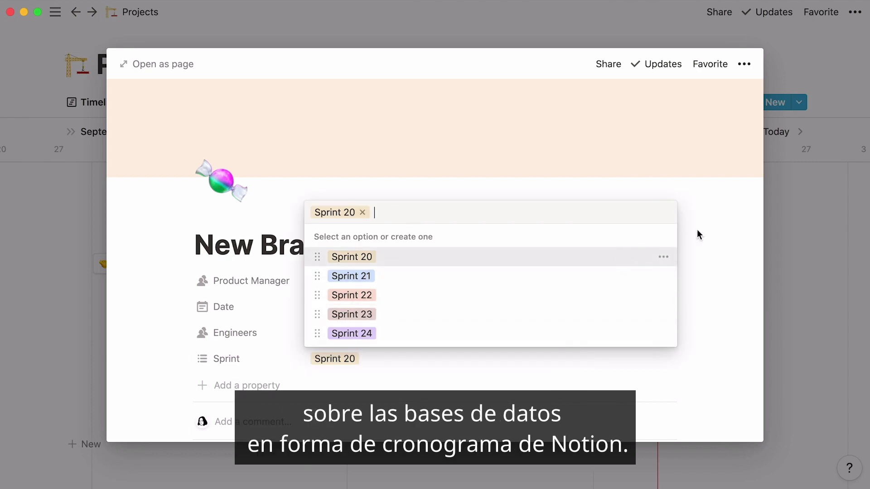
{"action": "left_click", "coordinate": [713, 227]}
{"action": "left_click", "coordinate": [785, 207]}
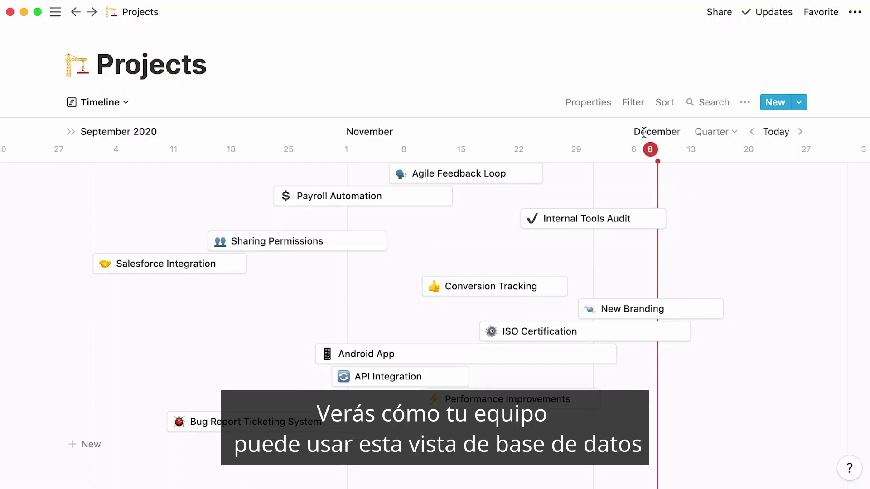
Show the Engineers property on each timeline card.
{"action": "left_click", "coordinate": [610, 110]}
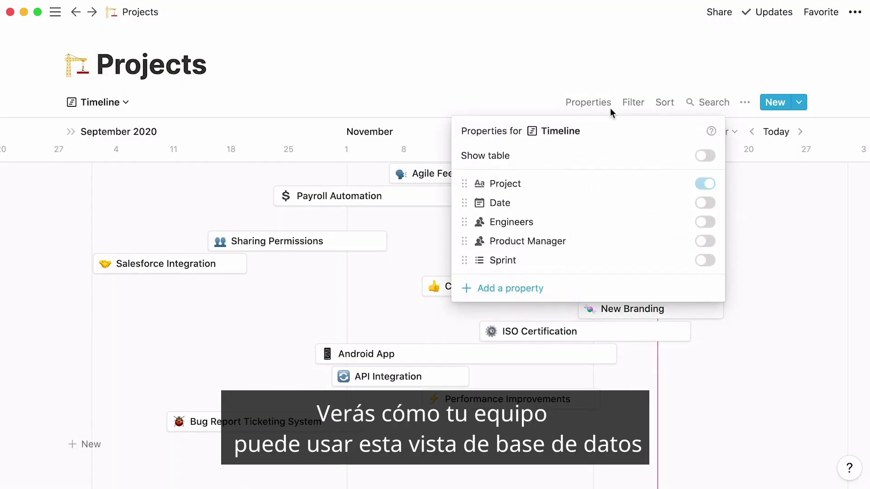
{"action": "left_click", "coordinate": [702, 223]}
{"action": "left_click", "coordinate": [754, 203]}
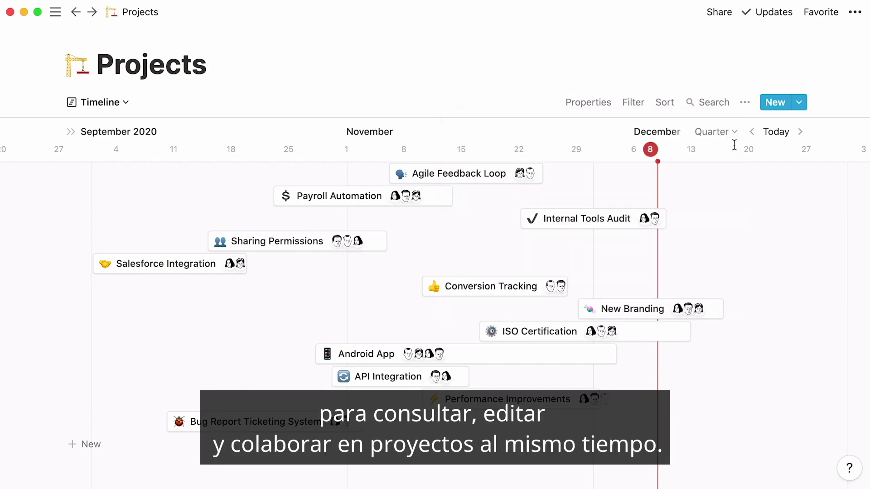
Change the timeline scale from Quarter to Bi-week.
{"action": "left_click", "coordinate": [732, 137]}
{"action": "left_click", "coordinate": [753, 218]}
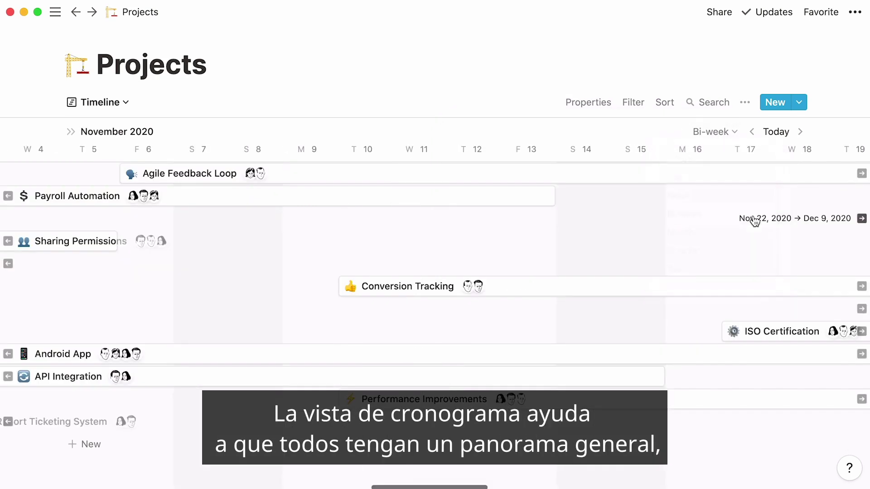
{"action": "scroll", "coordinate": [754, 221], "scroll_direction": "left", "scroll_amount": 10}
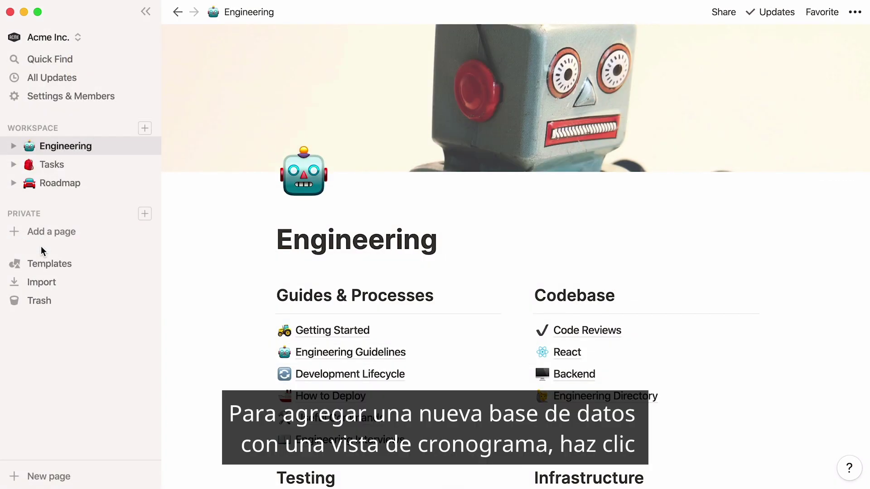
Add a new private page and make it a Timeline database with three sample cards.
{"action": "left_click", "coordinate": [58, 237]}
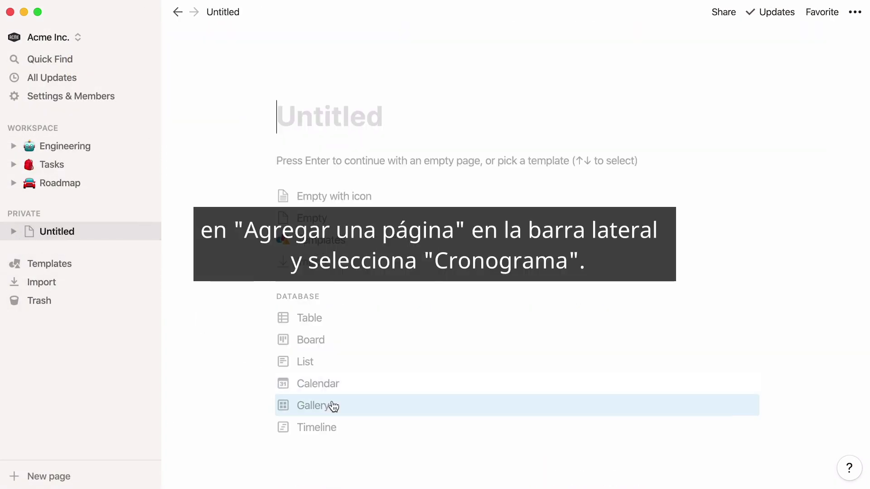
{"action": "left_click", "coordinate": [368, 426]}
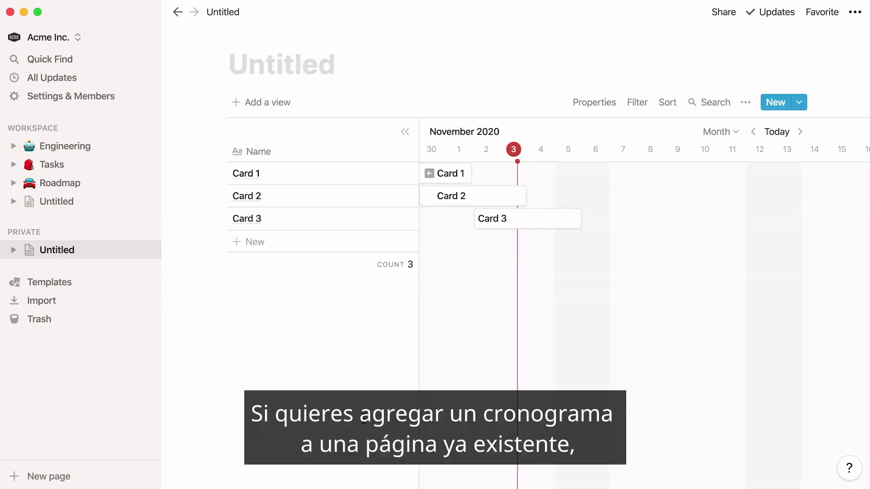
{"action": "left_click", "coordinate": [91, 208]}
Enter /timeline on the empty Untitled page to list inline and full-page timeline options.
{"action": "type", "text": "/"}
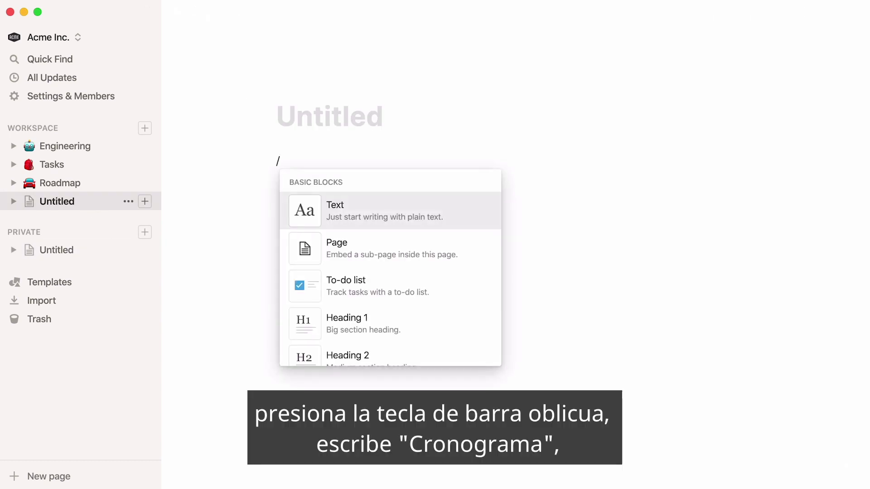
{"action": "type", "text": "timeline"}
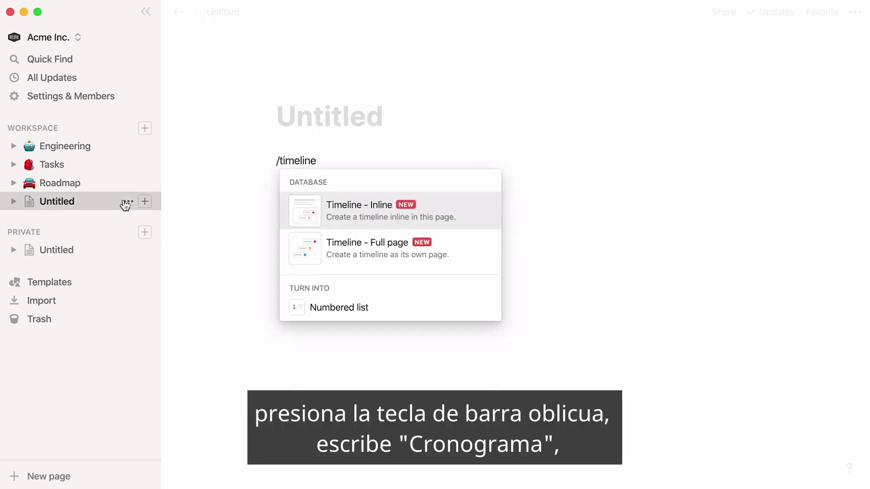
{"action": "mouse_move", "coordinate": [471, 247]}
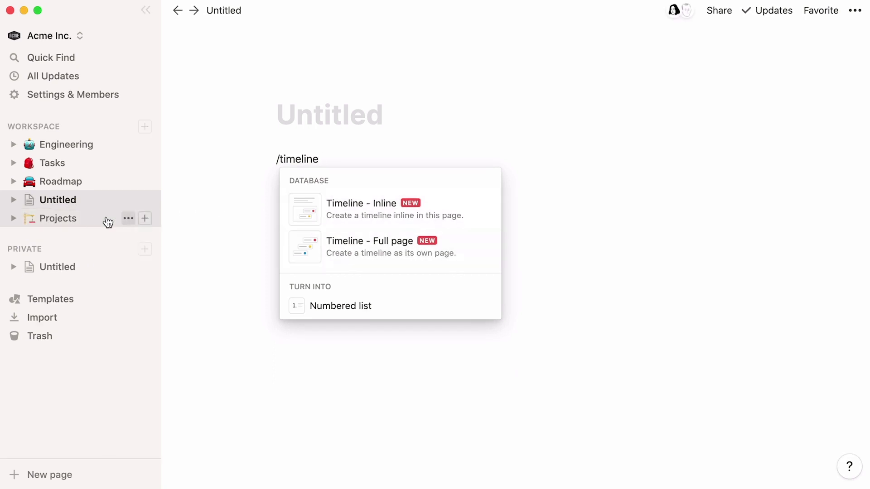
Open Projects with the sidebar hidden and create a new Timeline view for it.
{"action": "left_click", "coordinate": [93, 220]}
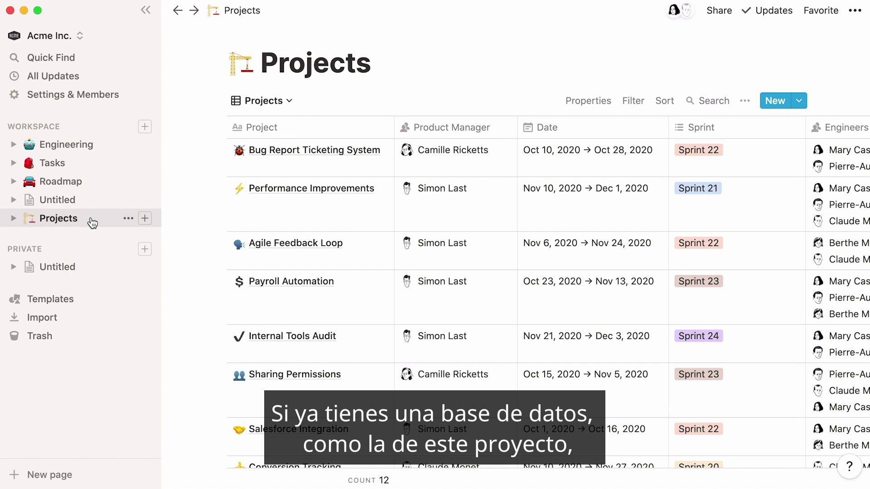
{"action": "left_click", "coordinate": [146, 10]}
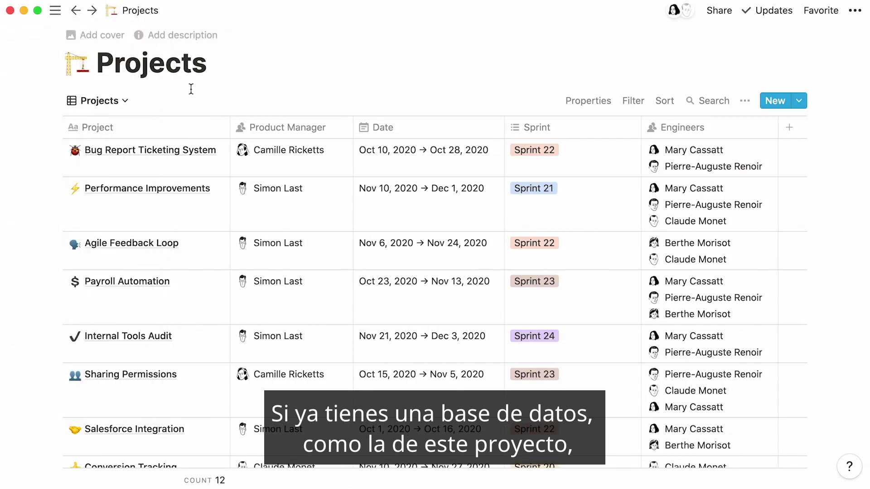
{"action": "left_click", "coordinate": [125, 100]}
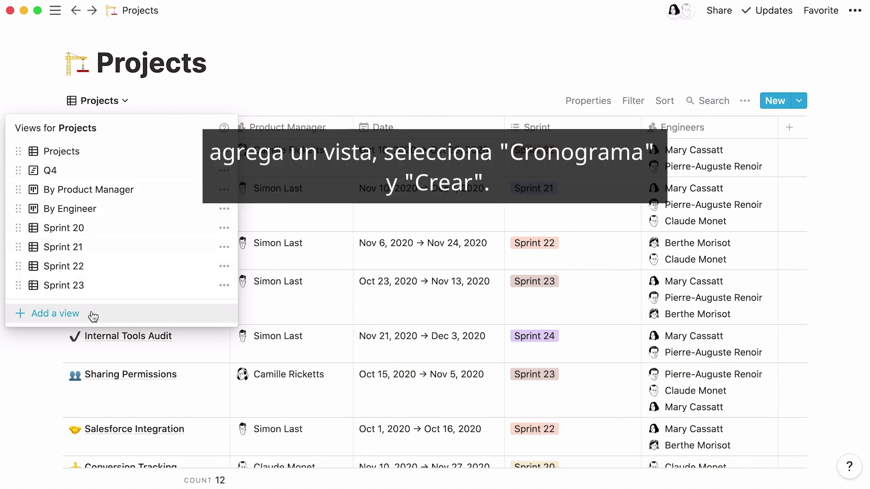
{"action": "left_click", "coordinate": [93, 316]}
{"action": "left_click", "coordinate": [281, 281]}
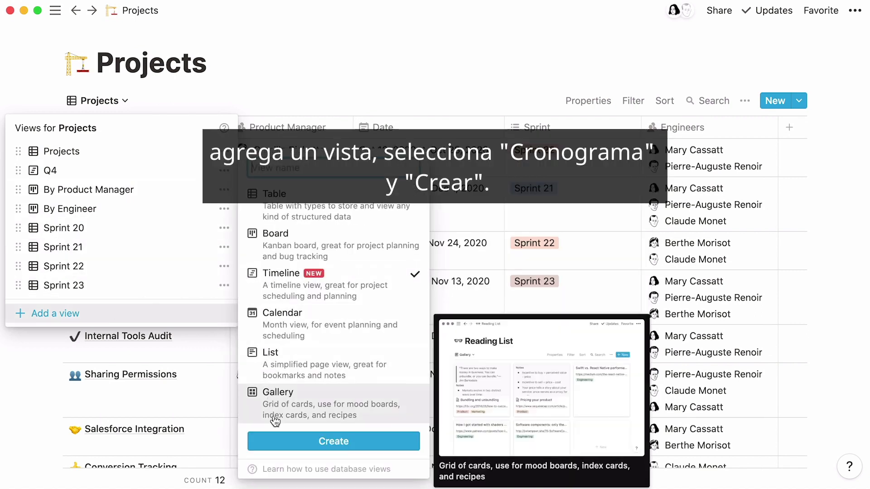
{"action": "left_click", "coordinate": [279, 440]}
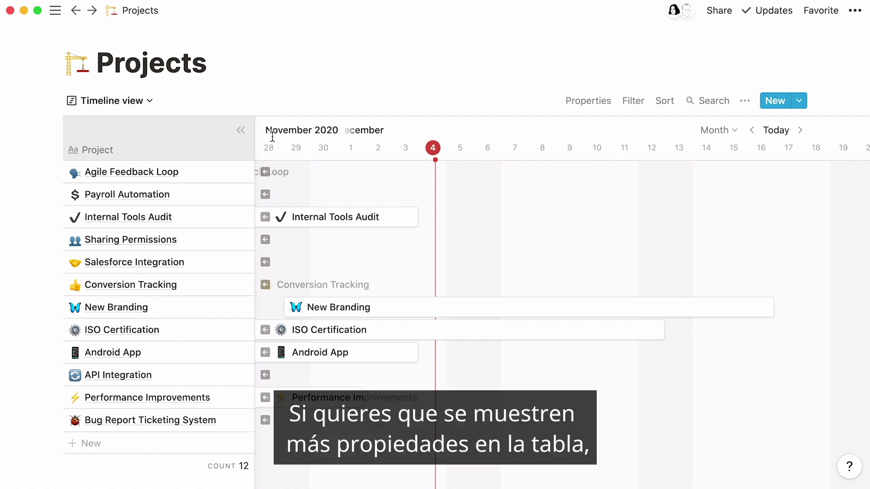
Try Product Manager and Sprint columns in the side table, then collapse the table.
{"action": "left_click", "coordinate": [565, 104]}
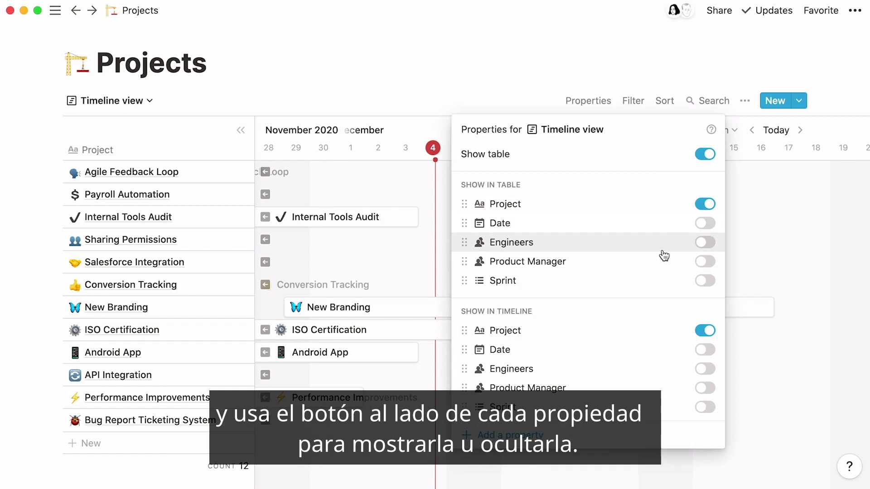
{"action": "left_click", "coordinate": [700, 263]}
{"action": "left_click", "coordinate": [699, 263]}
{"action": "left_click", "coordinate": [700, 281]}
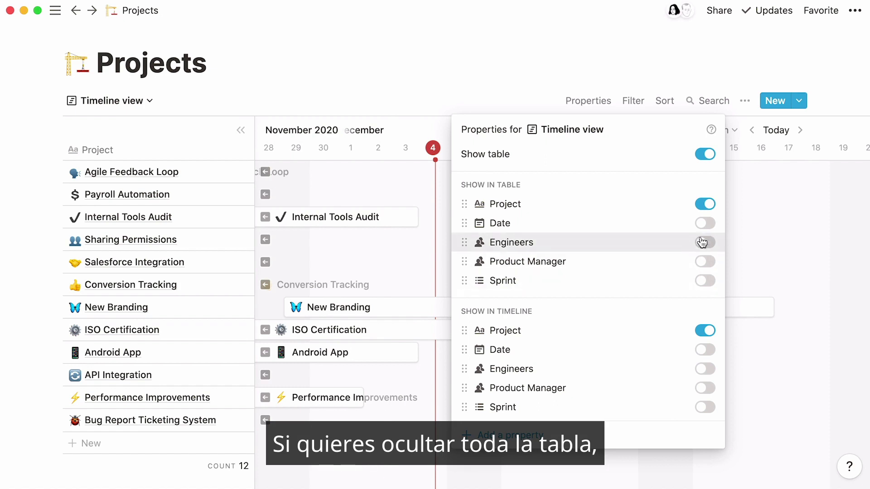
{"action": "left_click", "coordinate": [707, 156]}
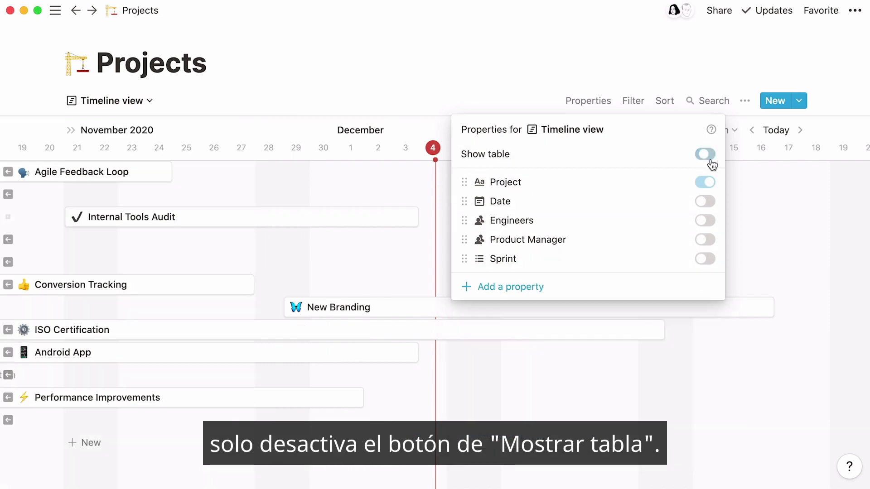
{"action": "left_click", "coordinate": [73, 132]}
{"action": "left_click", "coordinate": [71, 132]}
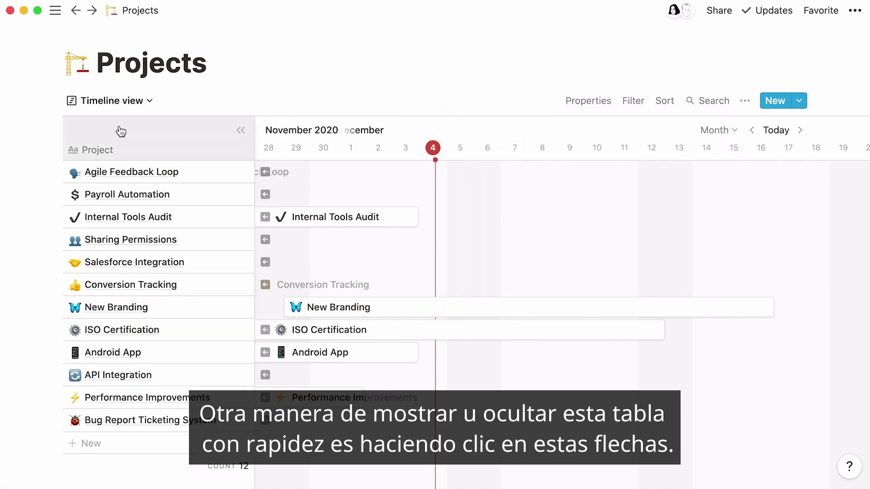
{"action": "left_click", "coordinate": [241, 130]}
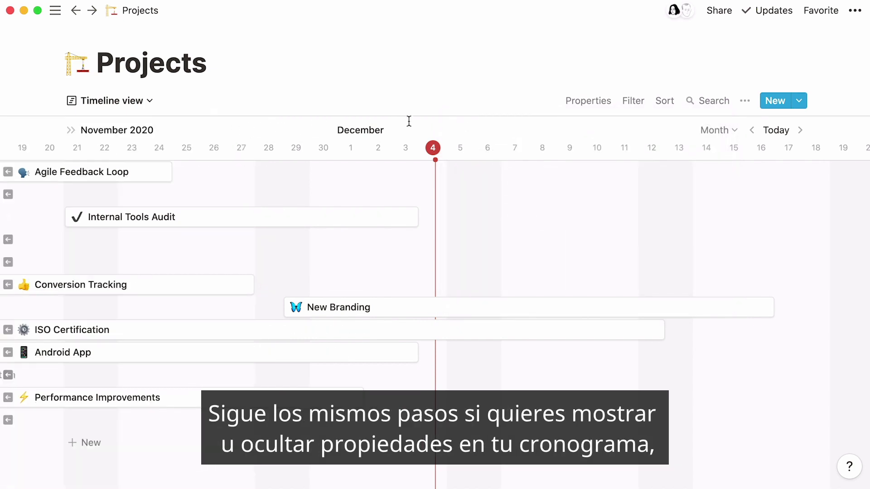
Toggle Engineers and Sprint on the cards back off, and scroll the timeline to October.
{"action": "left_click", "coordinate": [567, 107]}
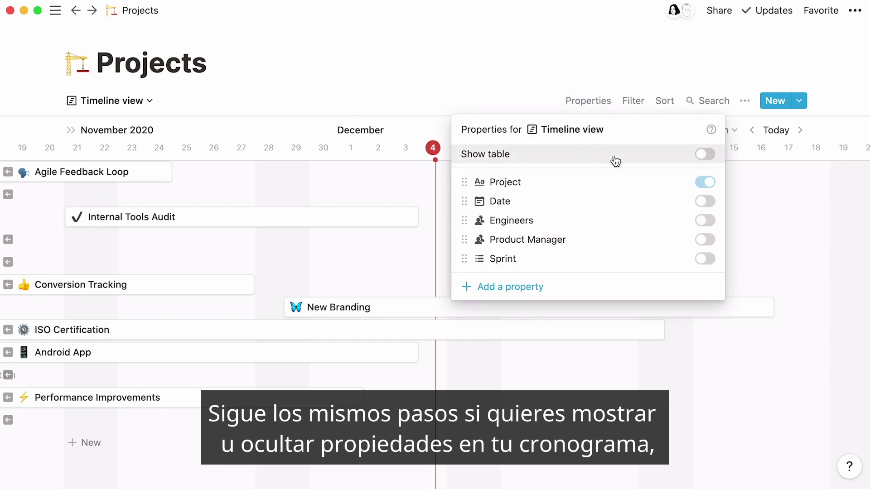
{"action": "left_click", "coordinate": [706, 220]}
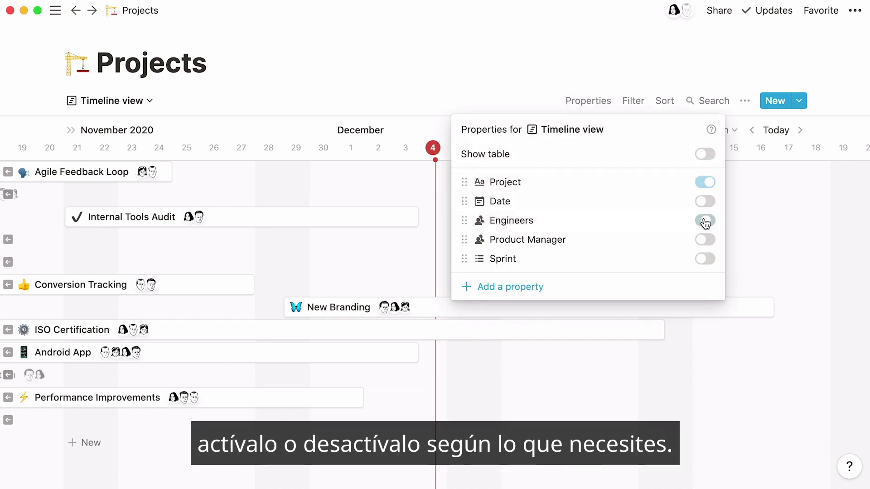
{"action": "left_click", "coordinate": [706, 260]}
{"action": "left_click", "coordinate": [705, 260]}
{"action": "left_click", "coordinate": [707, 220]}
{"action": "left_click", "coordinate": [746, 209]}
{"action": "scroll", "coordinate": [746, 210], "scroll_direction": "left", "scroll_amount": 10}
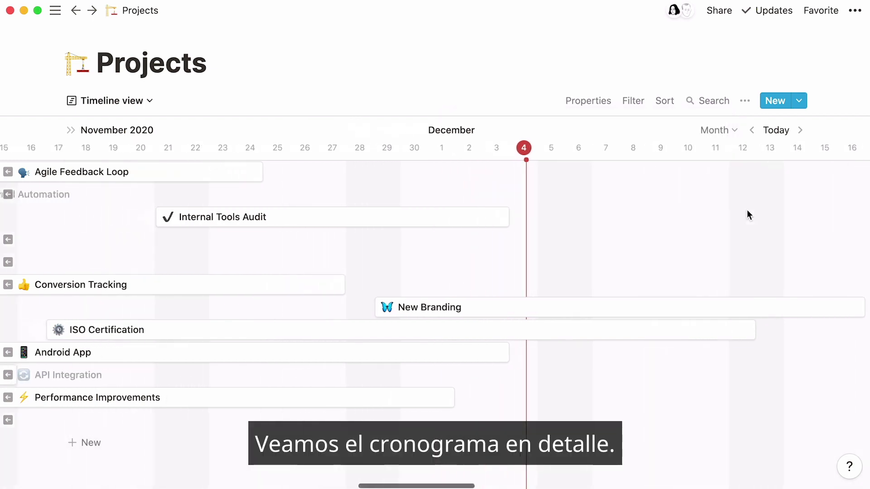
{"action": "scroll", "coordinate": [748, 214], "scroll_direction": "left", "scroll_amount": 10}
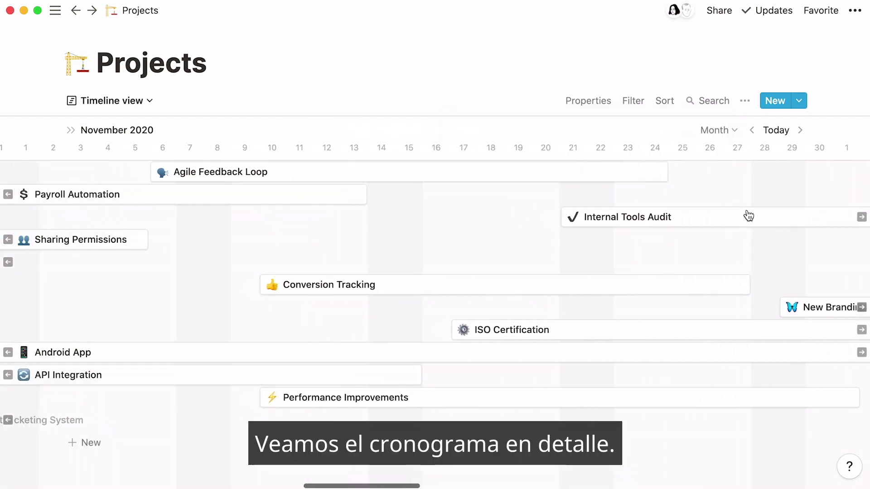
{"action": "scroll", "coordinate": [748, 215], "scroll_direction": "left", "scroll_amount": 3}
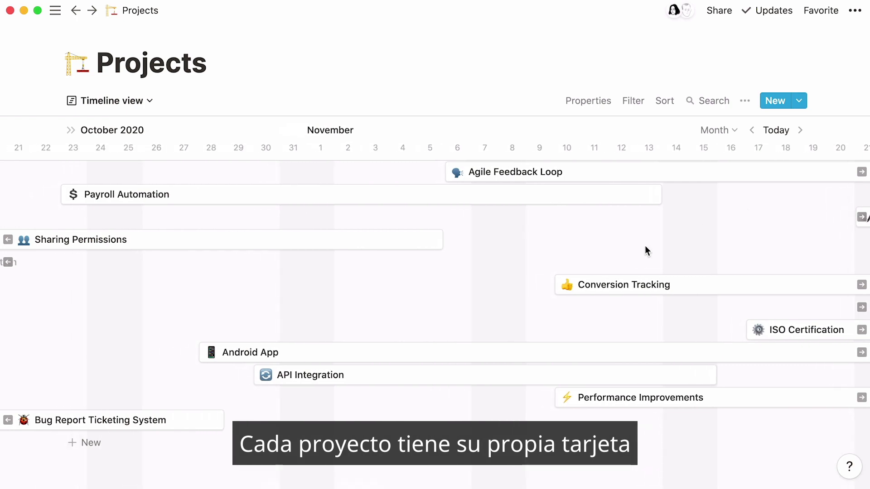
{"action": "left_click", "coordinate": [177, 420]}
{"action": "scroll", "coordinate": [176, 414], "scroll_direction": "down", "scroll_amount": 3}
{"action": "scroll", "coordinate": [175, 414], "scroll_direction": "down", "scroll_amount": 4}
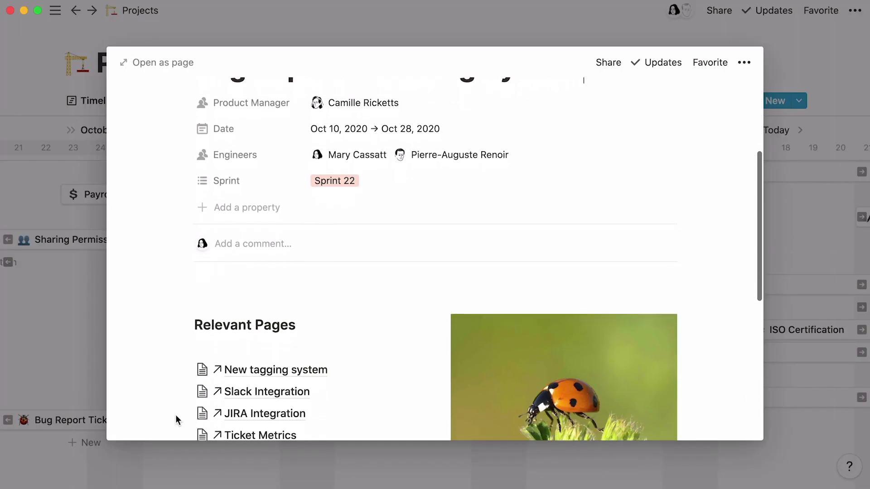
{"action": "scroll", "coordinate": [177, 419], "scroll_direction": "down", "scroll_amount": 2}
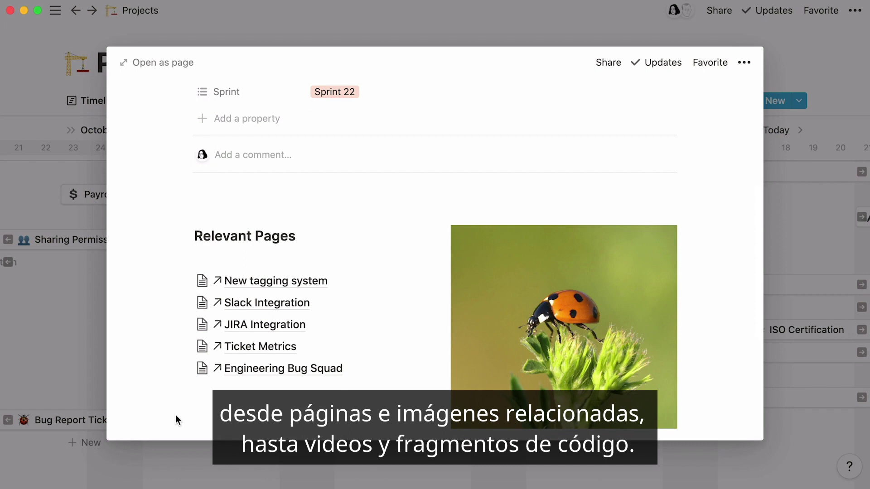
{"action": "scroll", "coordinate": [176, 419], "scroll_direction": "down", "scroll_amount": 5}
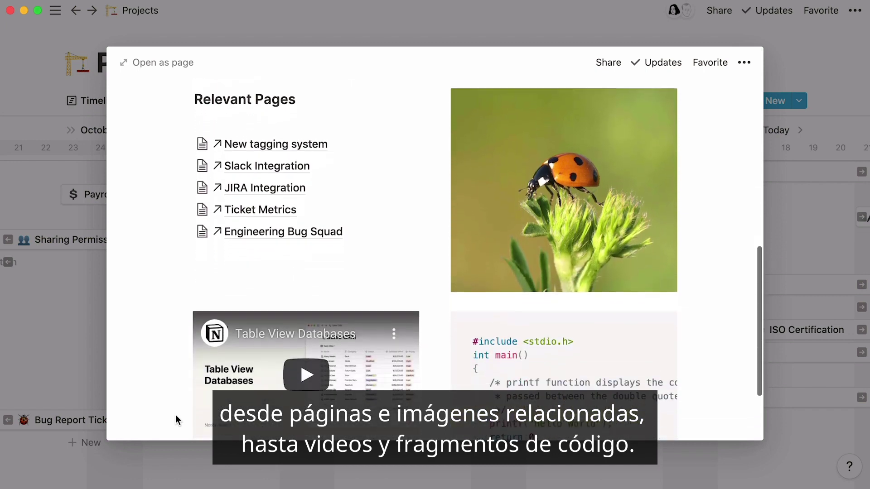
{"action": "scroll", "coordinate": [177, 419], "scroll_direction": "down", "scroll_amount": 1}
{"action": "left_click", "coordinate": [289, 359]}
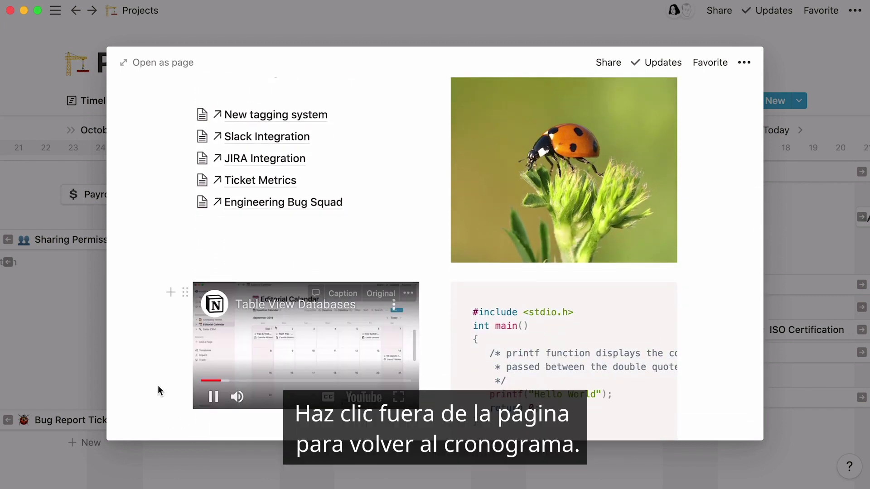
{"action": "left_click", "coordinate": [83, 372]}
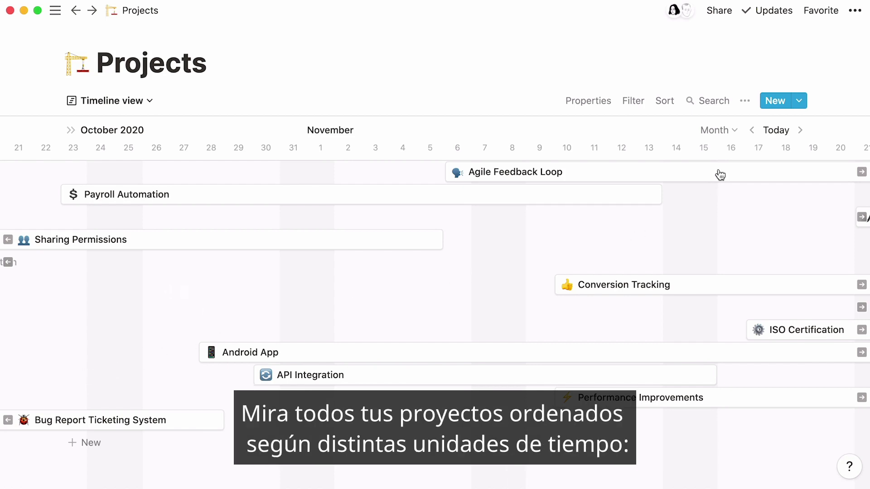
Try the Hours, Day, Week, Quarter and Year scales, settling on Quarter.
{"action": "left_click", "coordinate": [739, 130]}
{"action": "left_click", "coordinate": [739, 156]}
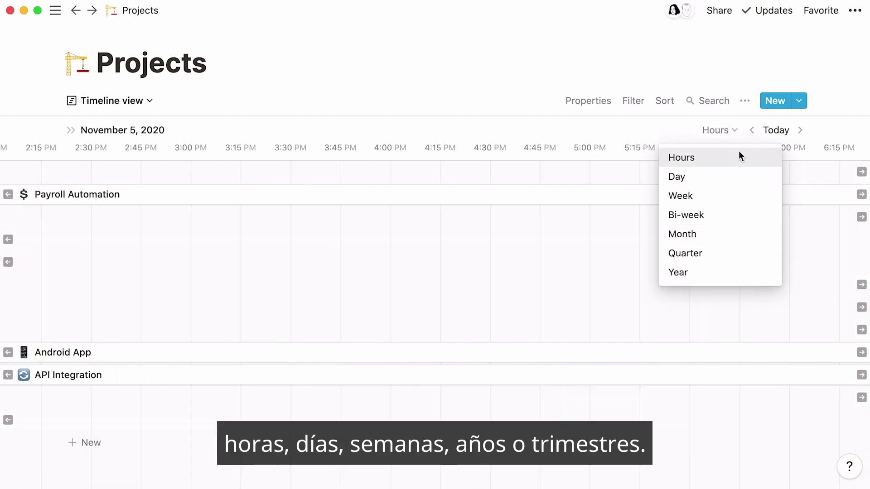
{"action": "left_click", "coordinate": [741, 183]}
{"action": "left_click", "coordinate": [740, 197]}
{"action": "left_click", "coordinate": [728, 254]}
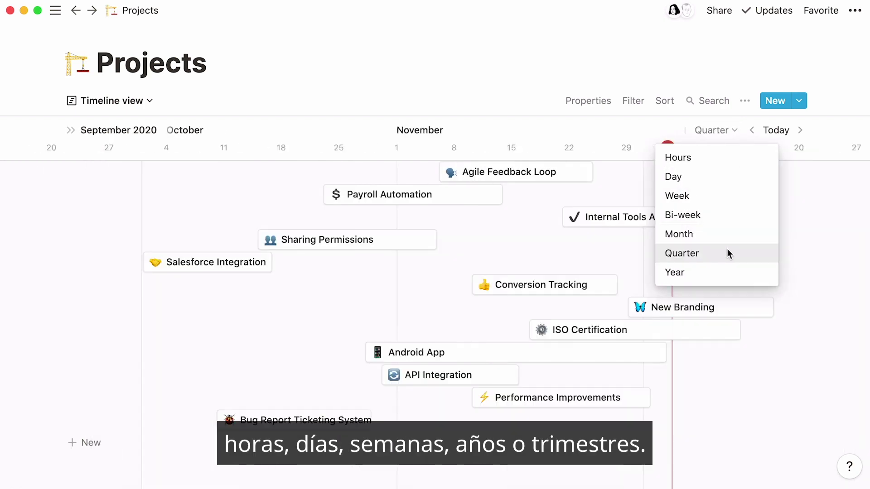
{"action": "left_click", "coordinate": [714, 273]}
{"action": "left_click", "coordinate": [740, 130]}
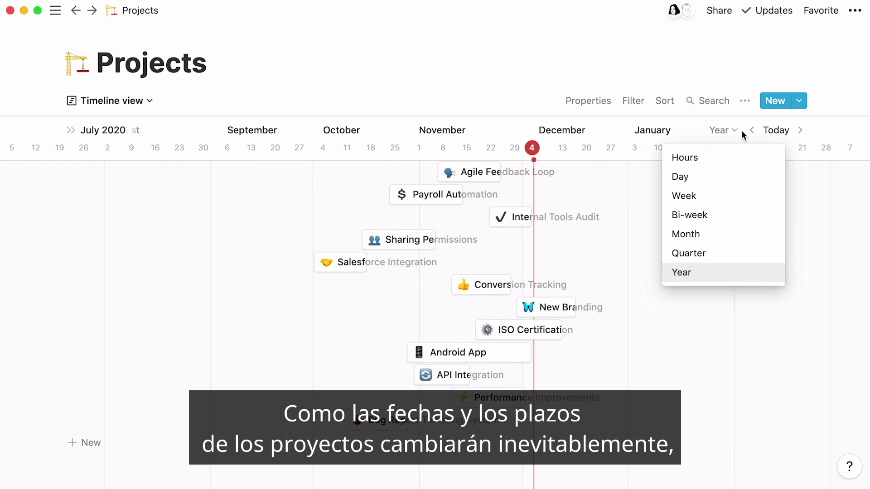
{"action": "left_click", "coordinate": [730, 254]}
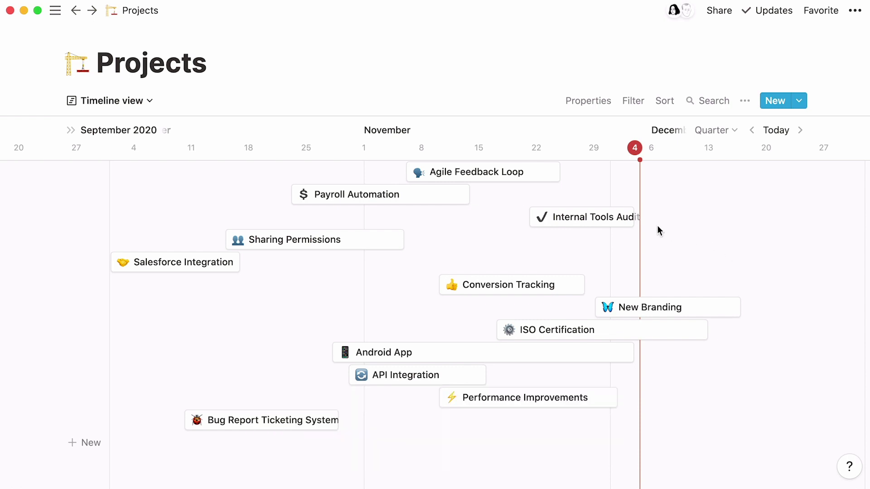
{"action": "mouse_move", "coordinate": [633, 217]}
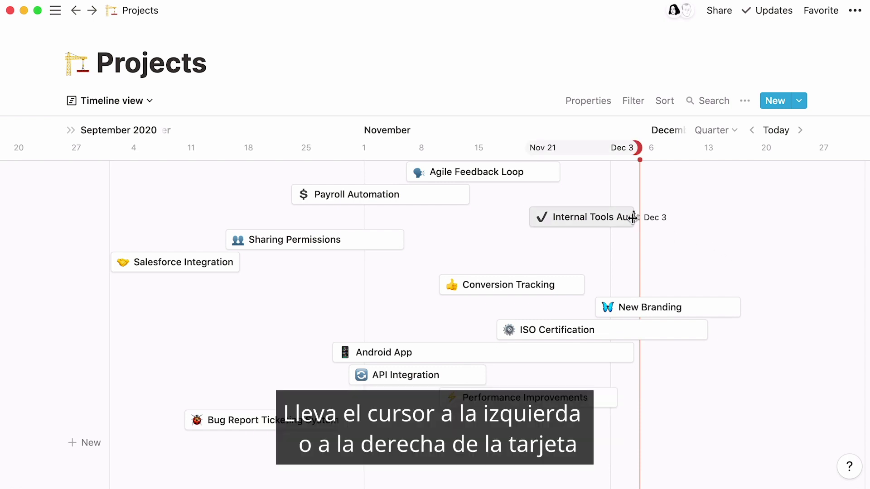
Extend Internal Tools Audit to Dec 7 and move Conversion Tracking to Nov 6–Nov 27.
{"action": "left_click_drag", "start_coordinate": [633, 218], "coordinate": [665, 224]}
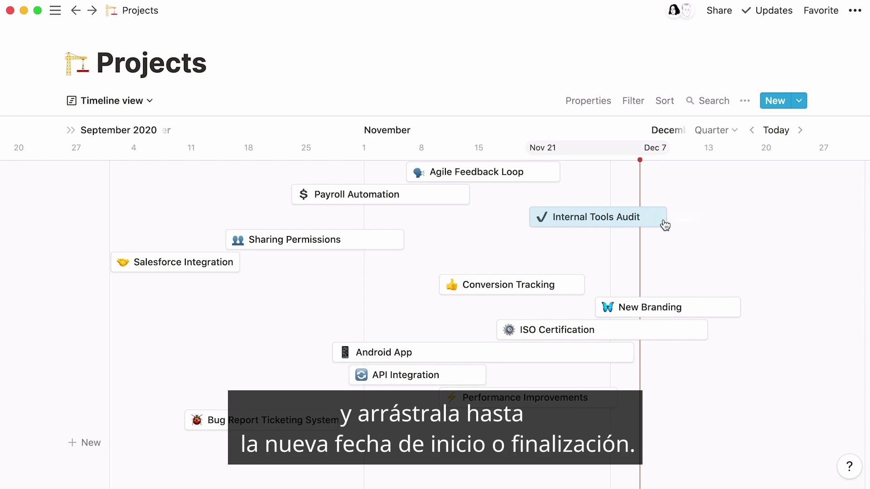
{"action": "left_click_drag", "start_coordinate": [451, 284], "coordinate": [404, 282]}
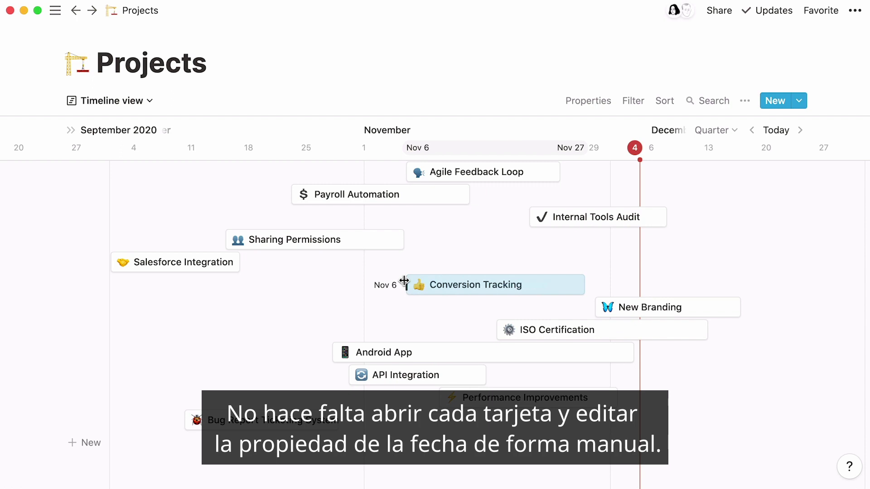
{"action": "left_click", "coordinate": [713, 132]}
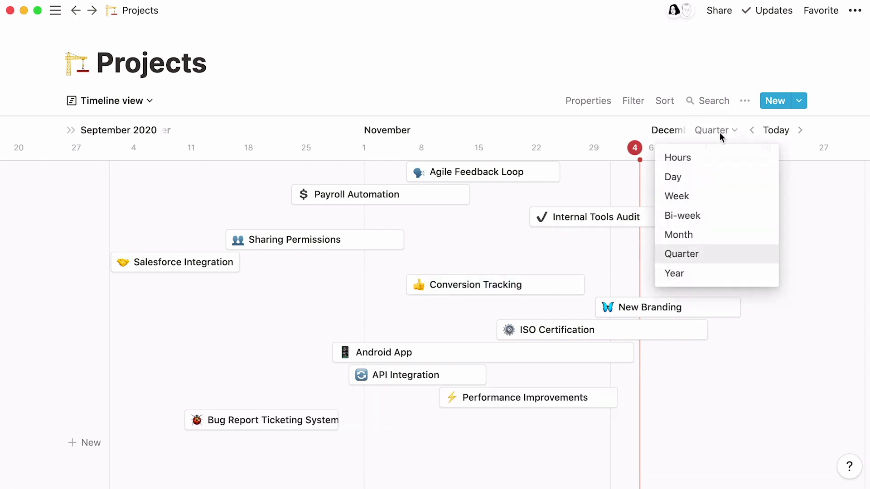
{"action": "left_click", "coordinate": [734, 217]}
{"action": "scroll", "coordinate": [735, 220], "scroll_direction": "left", "scroll_amount": 5}
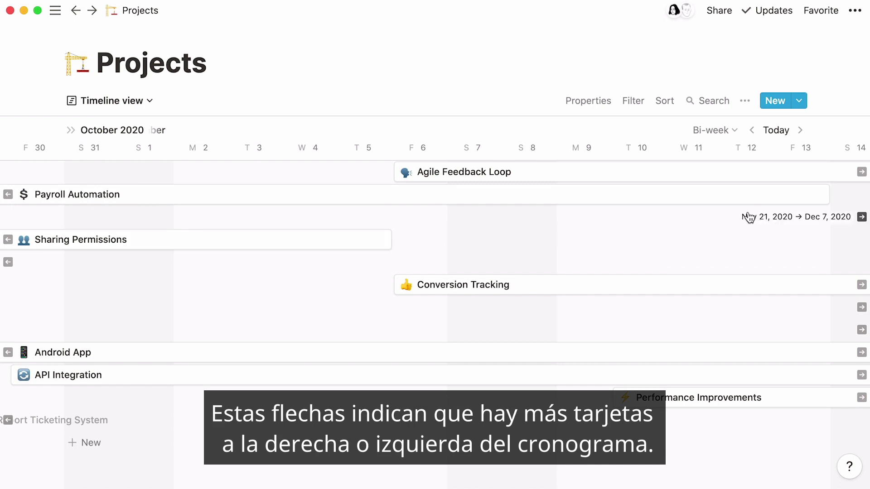
{"action": "left_click", "coordinate": [860, 217]}
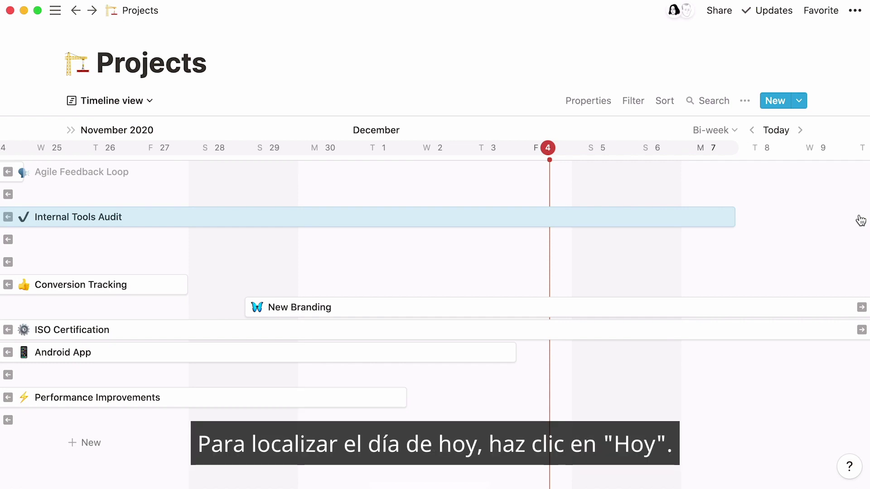
{"action": "left_click", "coordinate": [785, 134]}
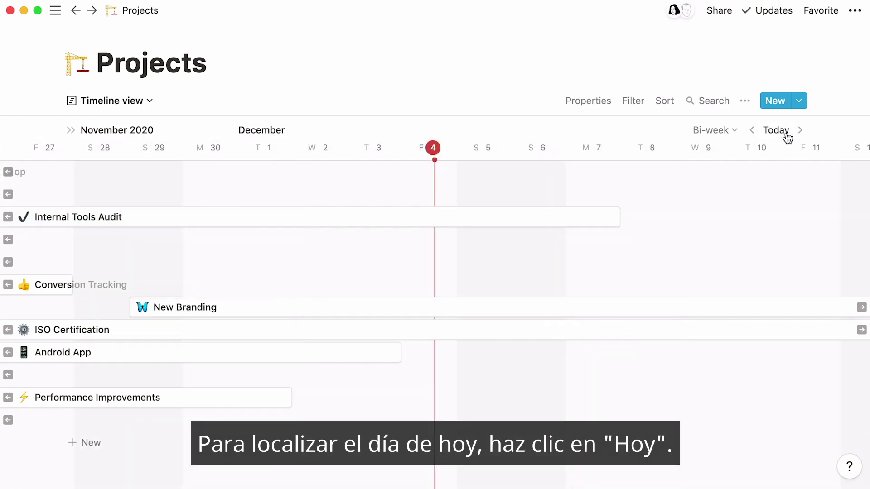
{"action": "left_click", "coordinate": [738, 130]}
{"action": "left_click", "coordinate": [737, 253]}
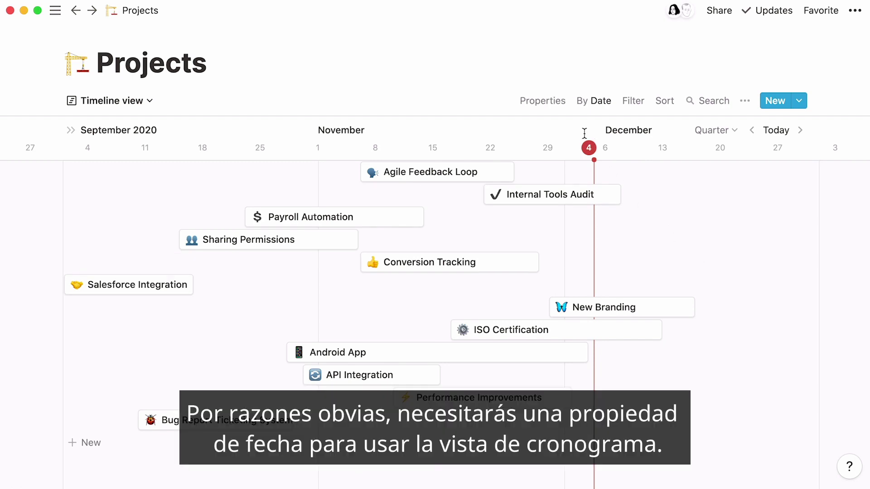
Show the Timeline view's property settings listing Date, Created time and Last edited time.
{"action": "left_click", "coordinate": [560, 105]}
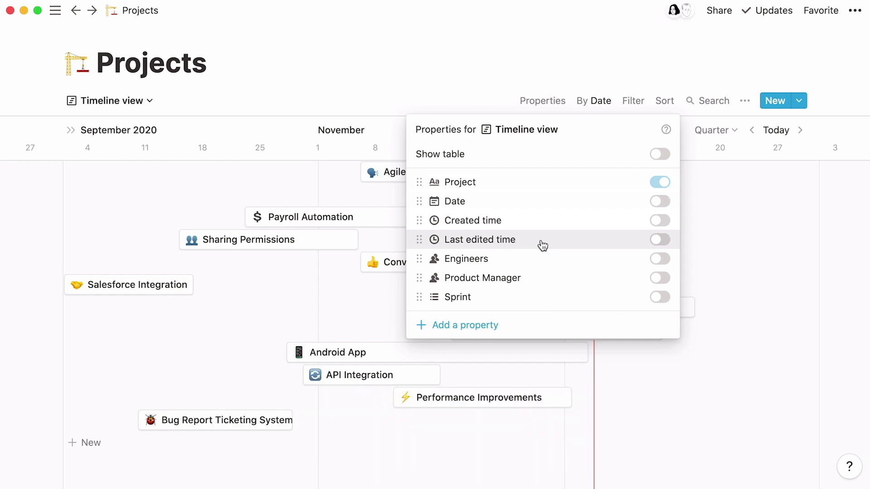
Lay out bars with separate dates, Created time as start and Deadline as end.
{"action": "left_click", "coordinate": [602, 107]}
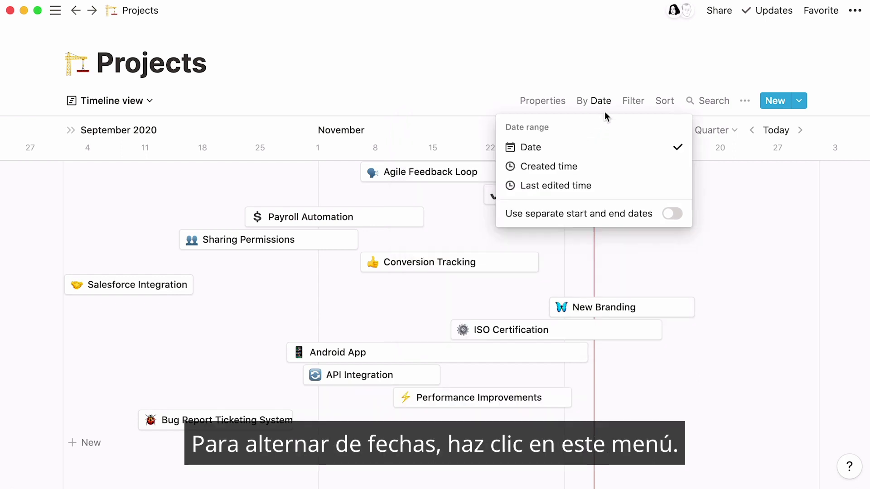
{"action": "left_click", "coordinate": [625, 186]}
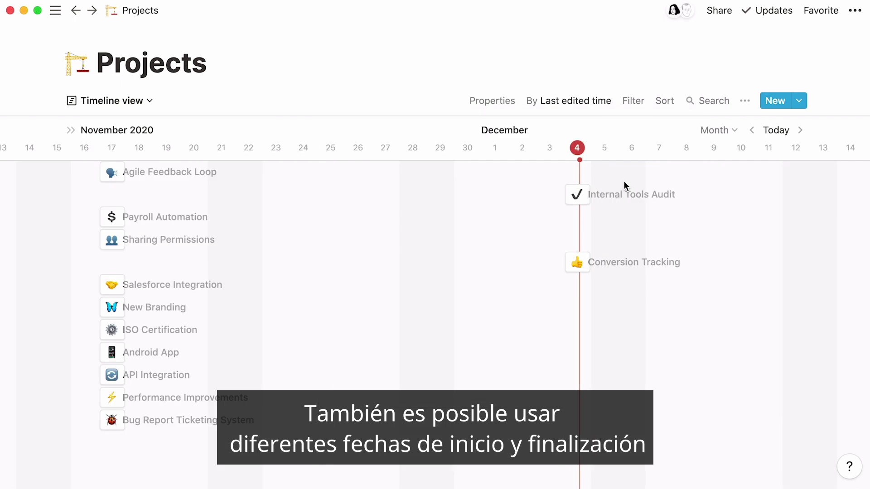
{"action": "left_click", "coordinate": [602, 104]}
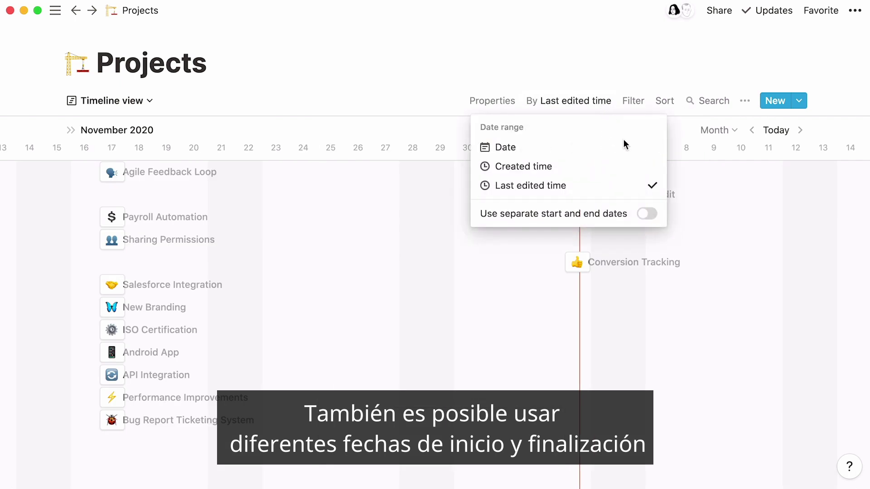
{"action": "left_click", "coordinate": [648, 215]}
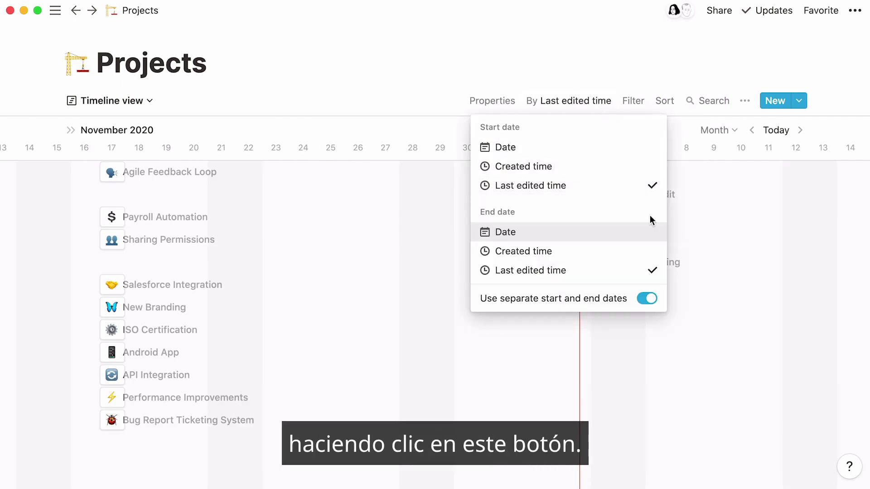
{"action": "left_click", "coordinate": [627, 171]}
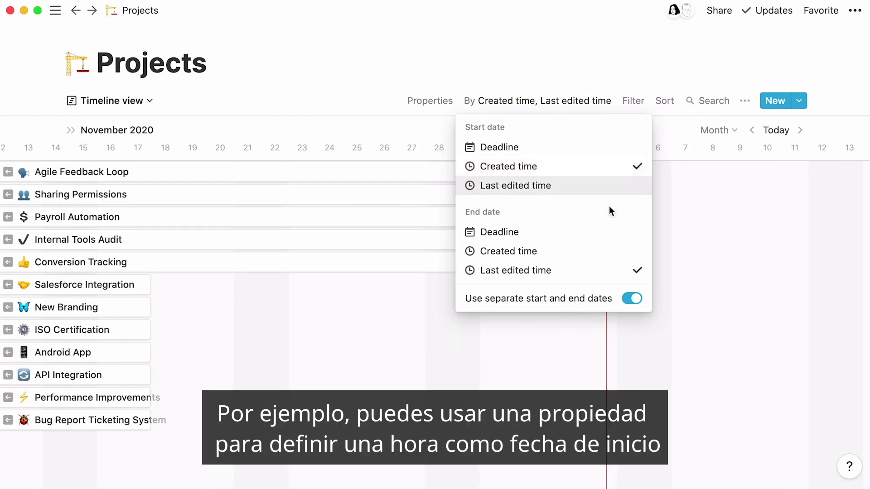
{"action": "left_click", "coordinate": [596, 236]}
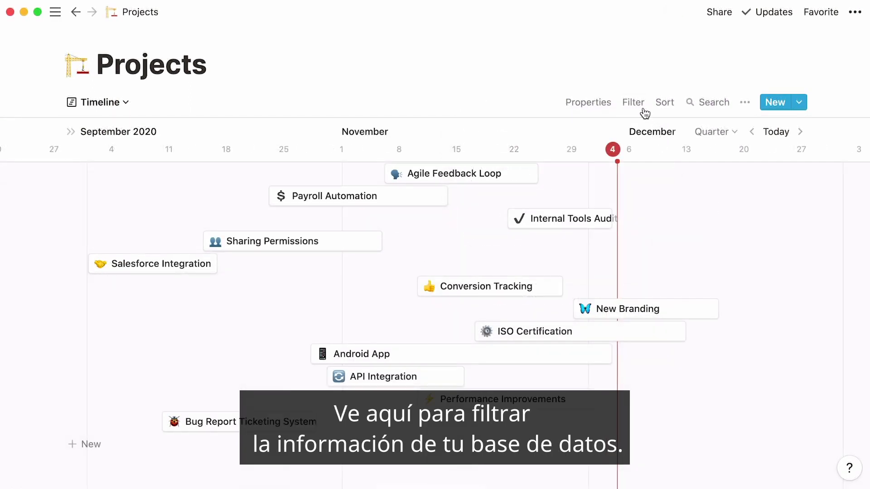
{"action": "left_click", "coordinate": [638, 104]}
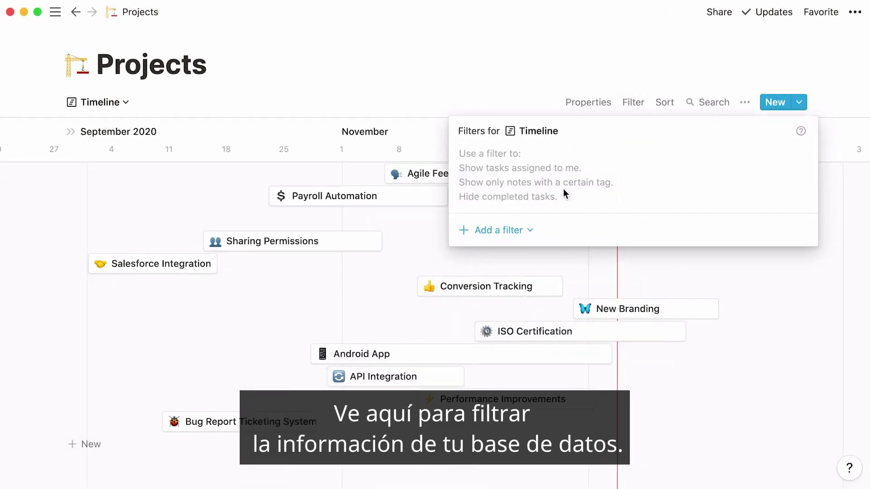
{"action": "left_click", "coordinate": [527, 231]}
{"action": "left_click", "coordinate": [533, 258]}
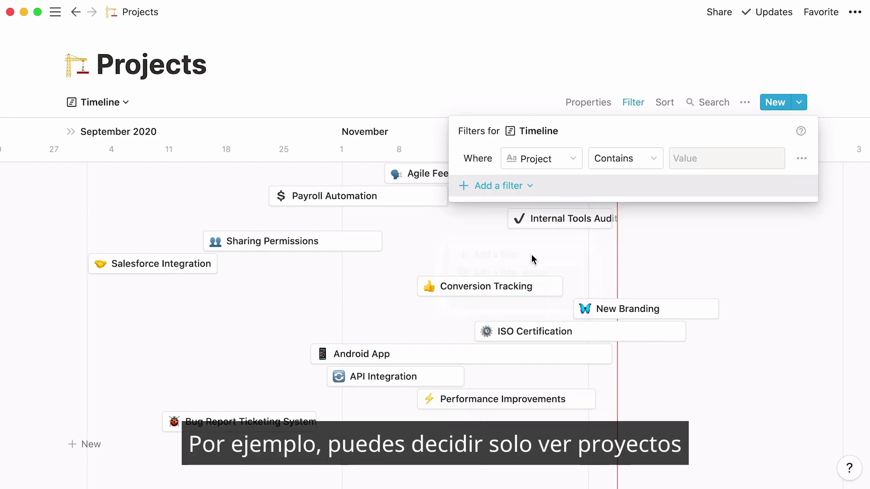
{"action": "left_click", "coordinate": [559, 165]}
{"action": "left_click", "coordinate": [589, 273]}
{"action": "left_click", "coordinate": [703, 165]}
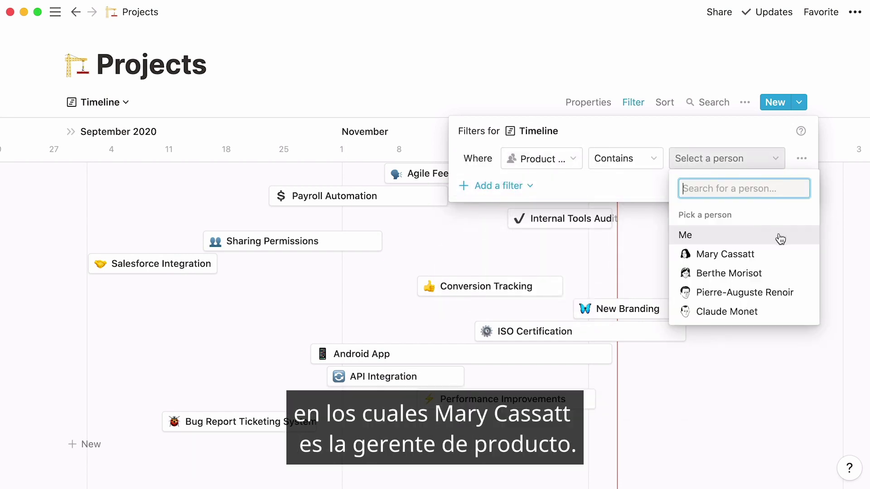
{"action": "left_click", "coordinate": [790, 253]}
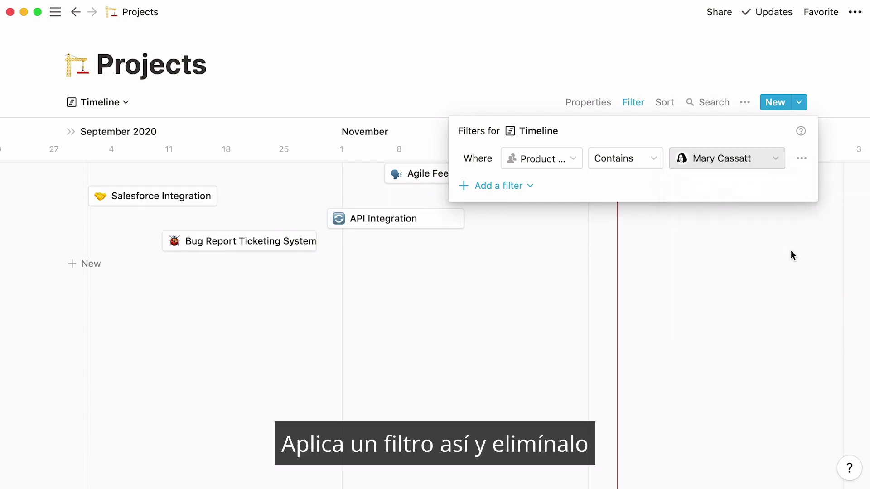
{"action": "left_click", "coordinate": [803, 161]}
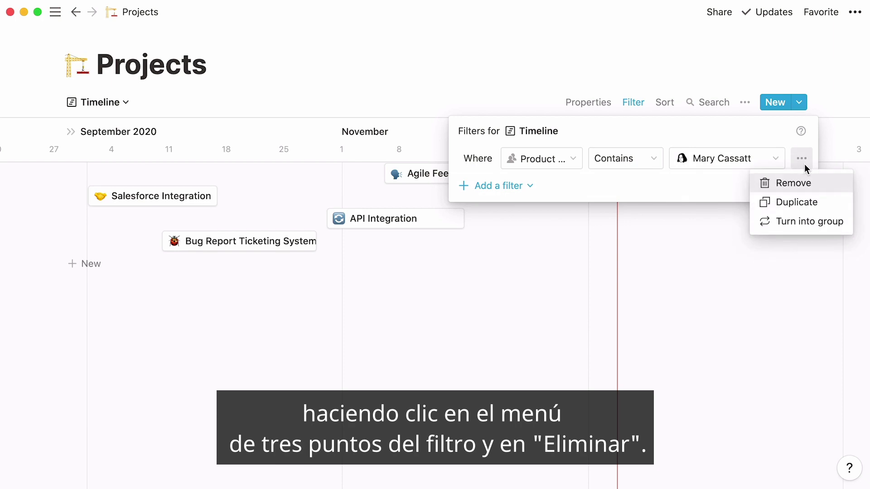
{"action": "left_click", "coordinate": [809, 183]}
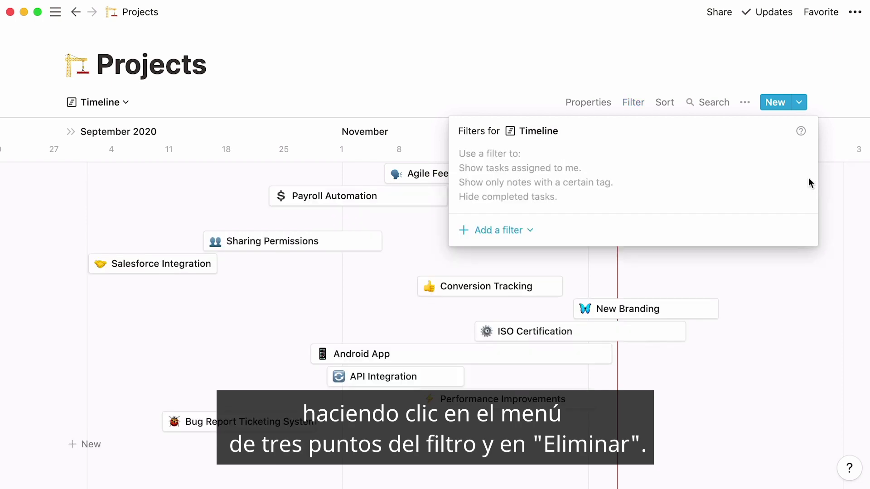
{"action": "left_click", "coordinate": [670, 105]}
Add a sort rule ordering the timeline cards by Date, descending.
{"action": "left_click", "coordinate": [575, 231]}
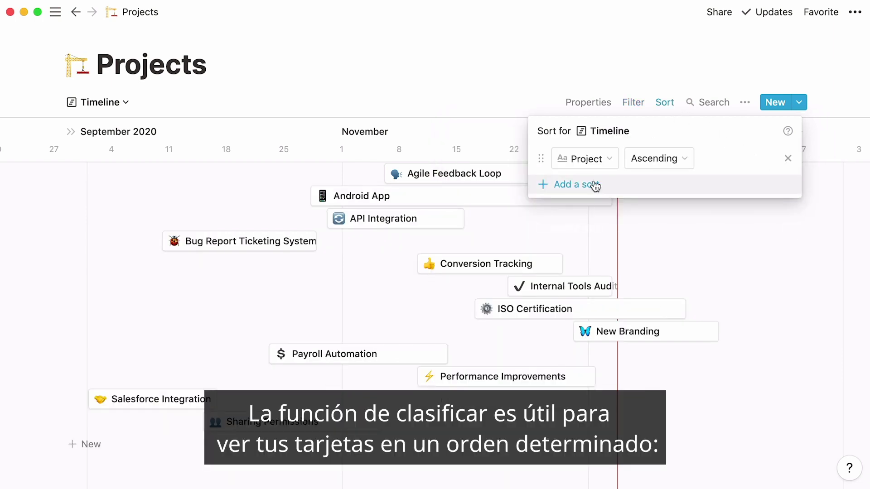
{"action": "left_click", "coordinate": [605, 160]}
{"action": "left_click", "coordinate": [605, 235]}
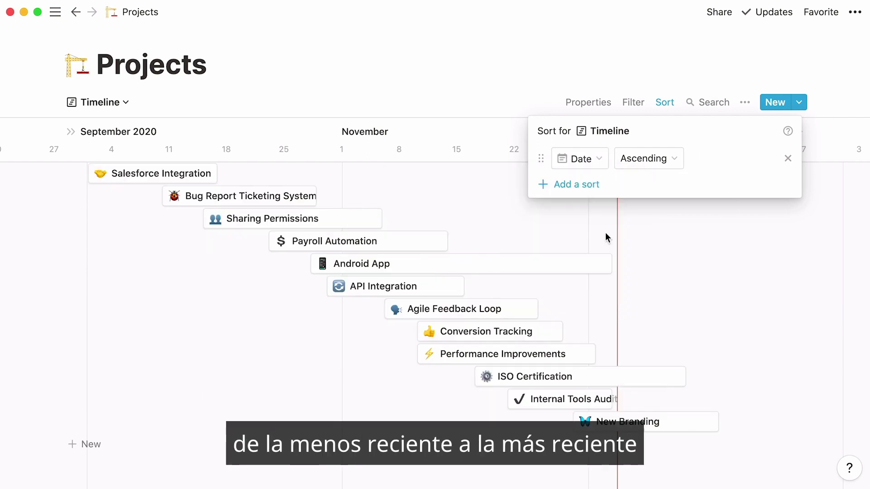
{"action": "left_click", "coordinate": [661, 163]}
{"action": "left_click", "coordinate": [669, 204]}
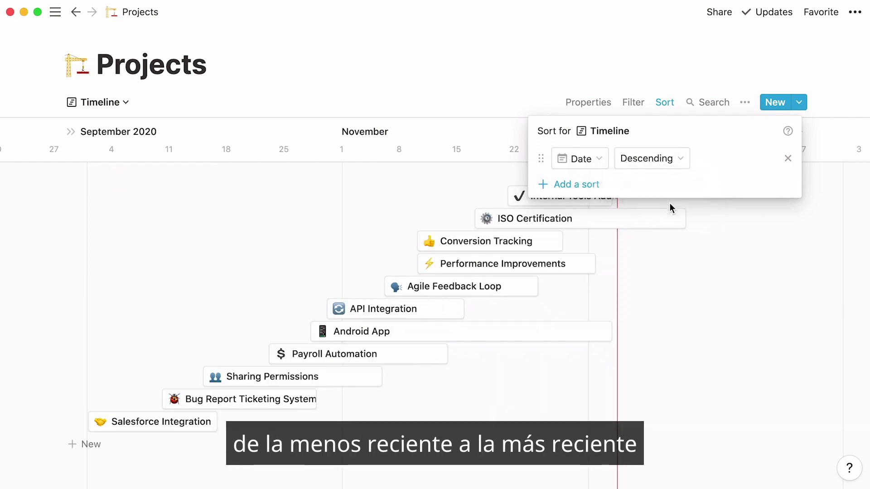
Switch the sort to Project name A to Z, then remove the sort rule.
{"action": "left_click", "coordinate": [602, 158]}
{"action": "left_click", "coordinate": [598, 216]}
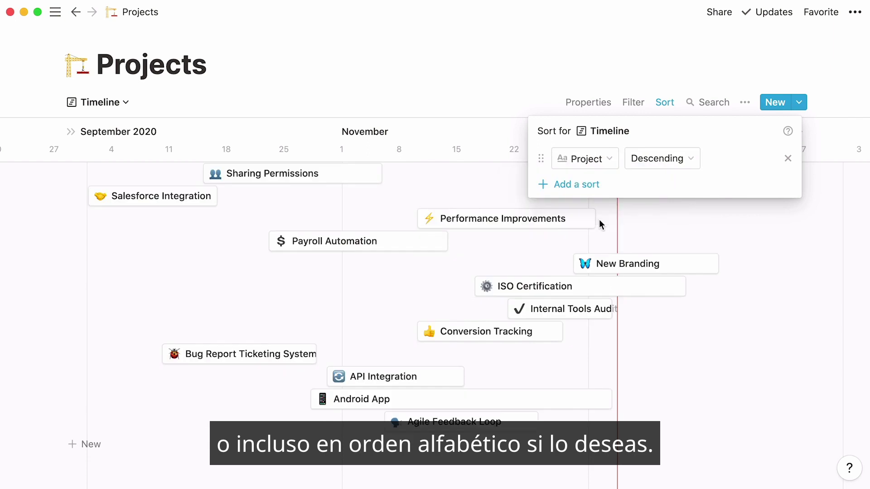
{"action": "left_click", "coordinate": [664, 166]}
{"action": "left_click", "coordinate": [671, 185]}
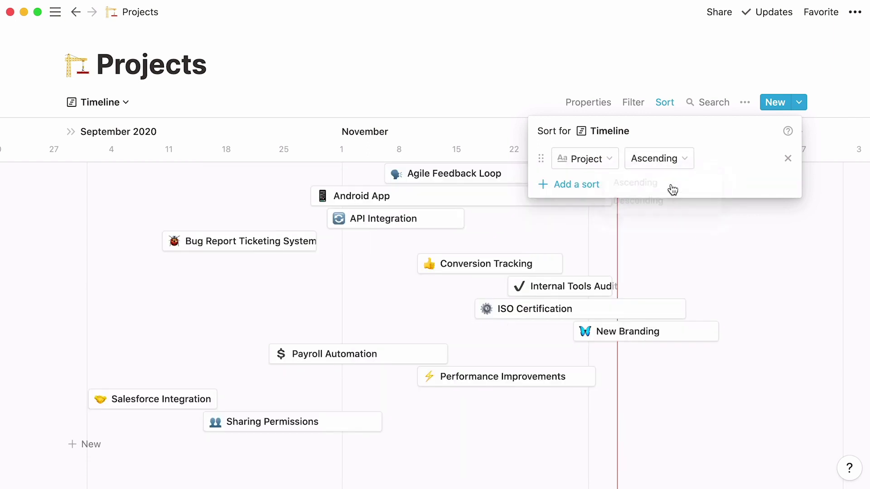
{"action": "left_click", "coordinate": [787, 158]}
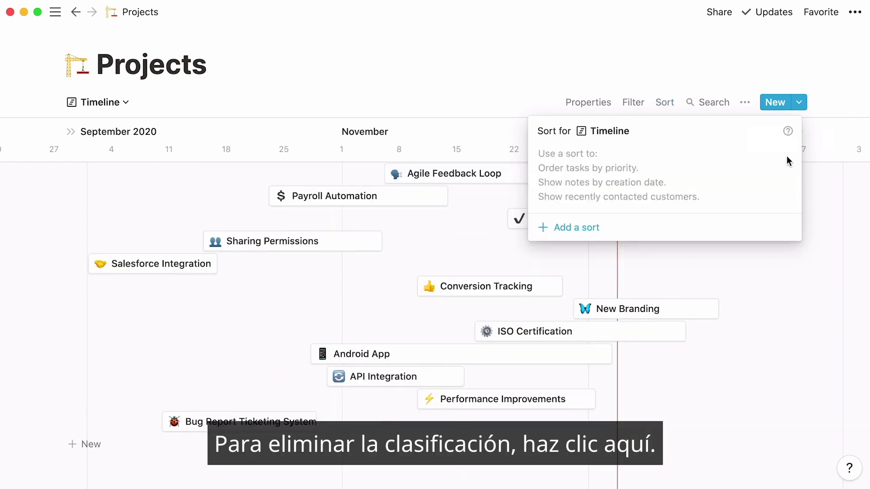
{"action": "left_click", "coordinate": [452, 77]}
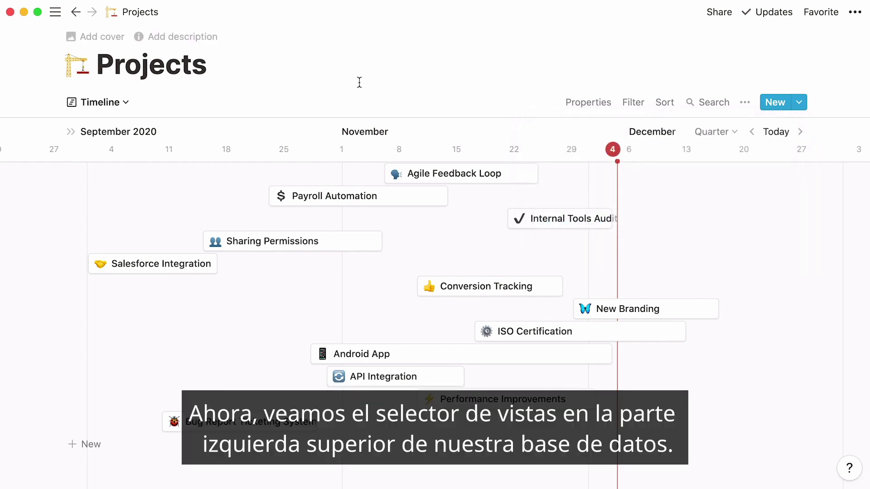
Look at the By Product Manager board, then the By Engineer board.
{"action": "left_click", "coordinate": [128, 103]}
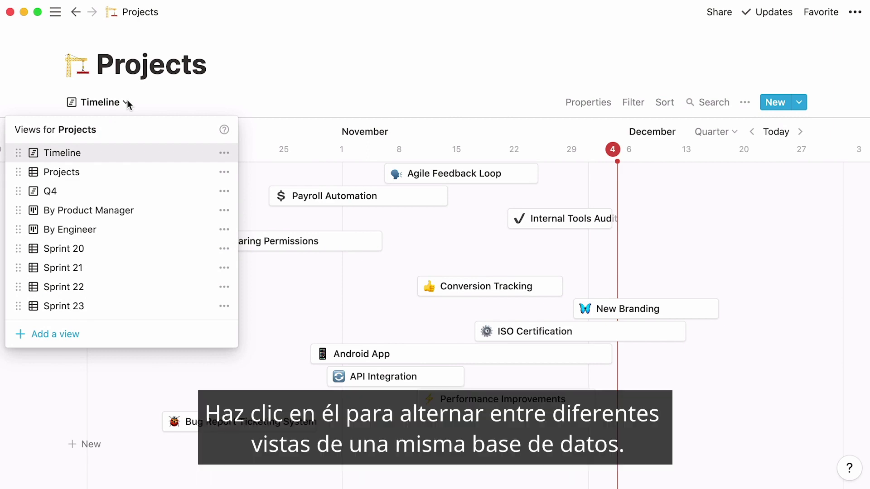
{"action": "left_click", "coordinate": [167, 213]}
{"action": "left_click", "coordinate": [181, 103]}
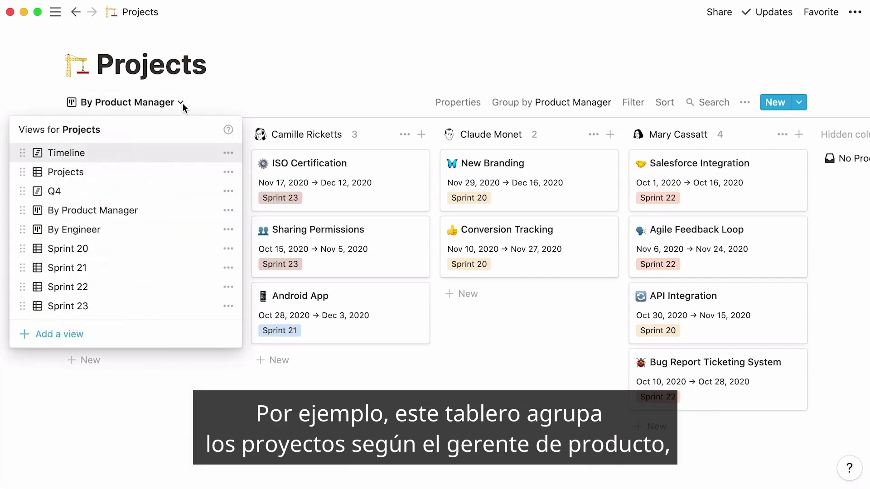
{"action": "left_click", "coordinate": [174, 229]}
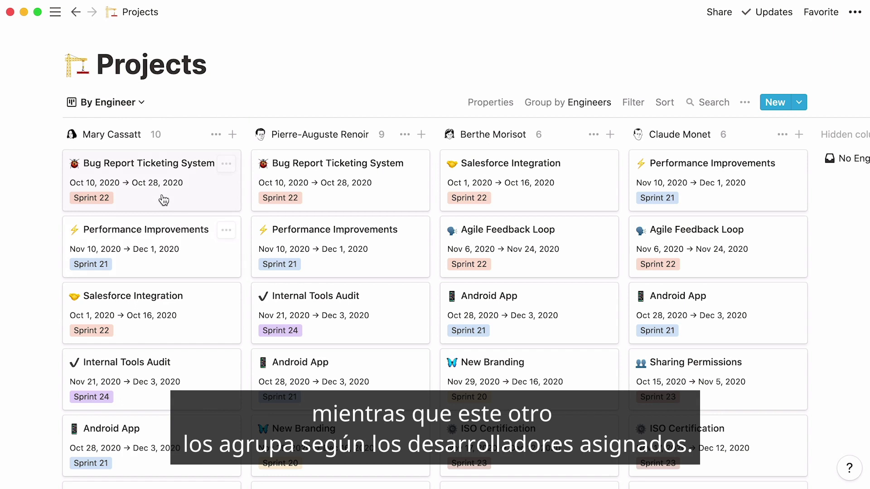
View the Sprint 20 table, then return to the Timeline view.
{"action": "left_click", "coordinate": [144, 104]}
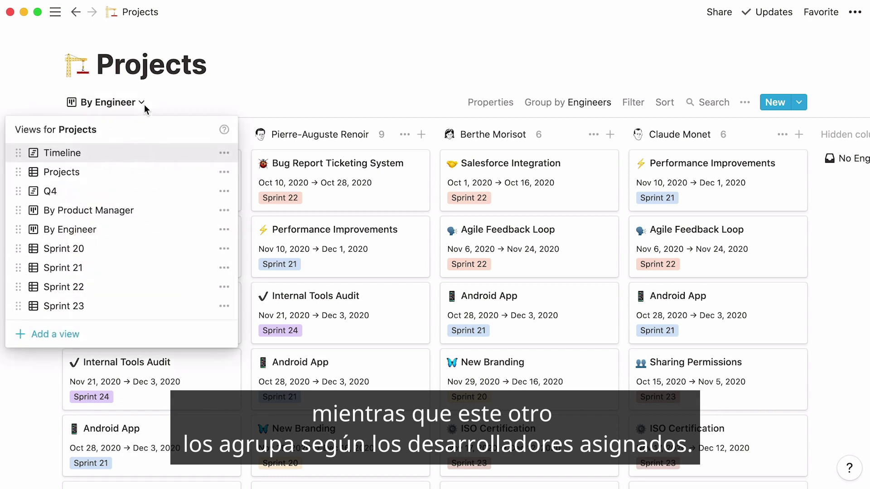
{"action": "left_click", "coordinate": [143, 248]}
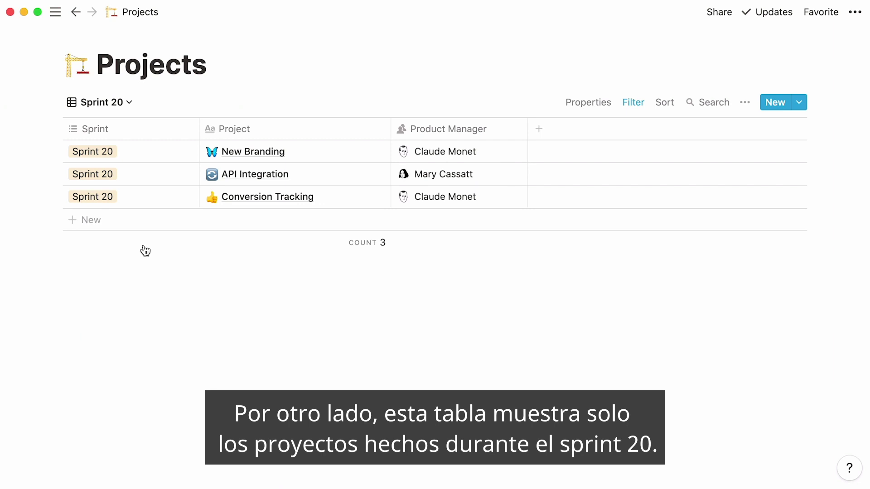
{"action": "left_click", "coordinate": [130, 108]}
{"action": "left_click", "coordinate": [135, 156]}
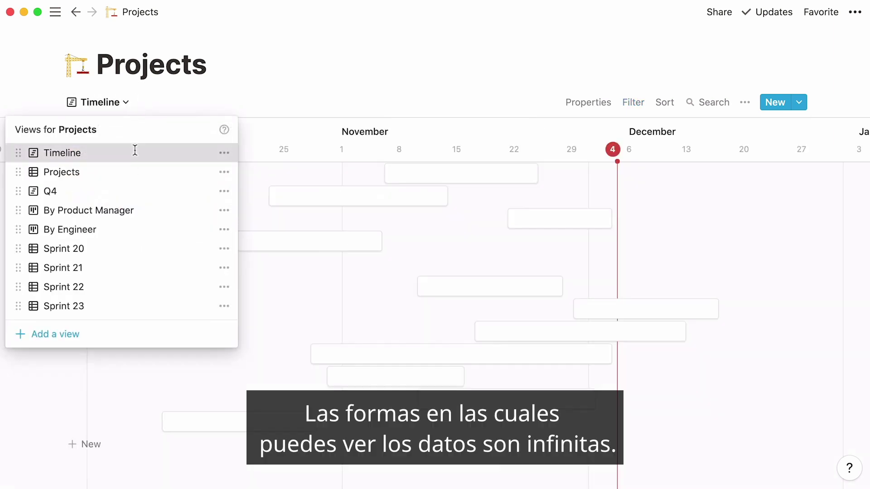
{"action": "scroll", "coordinate": [141, 205], "scroll_direction": "right", "scroll_amount": 5}
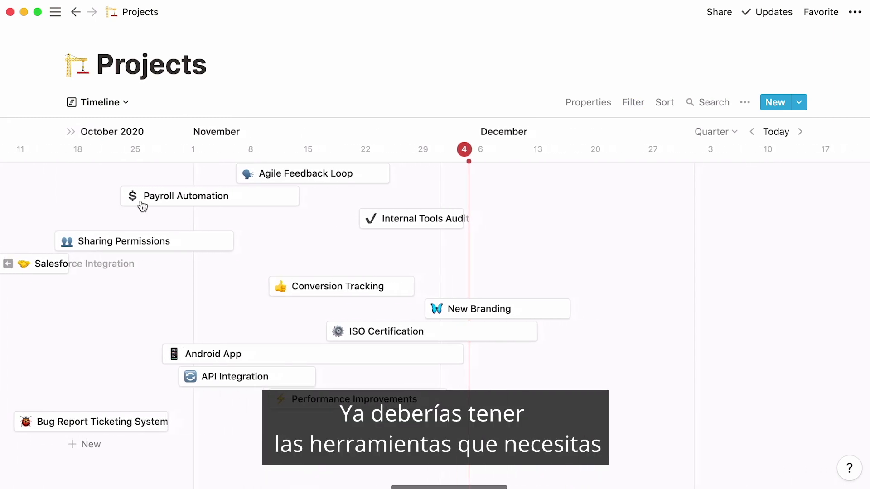
{"action": "scroll", "coordinate": [142, 206], "scroll_direction": "right", "scroll_amount": 2}
{"action": "scroll", "coordinate": [142, 206], "scroll_direction": "left", "scroll_amount": 5}
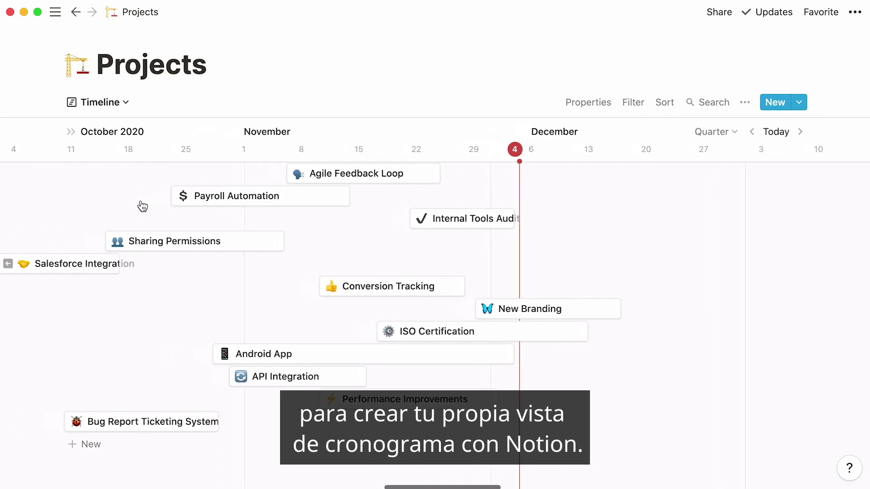
{"action": "scroll", "coordinate": [141, 205], "scroll_direction": "left", "scroll_amount": 6}
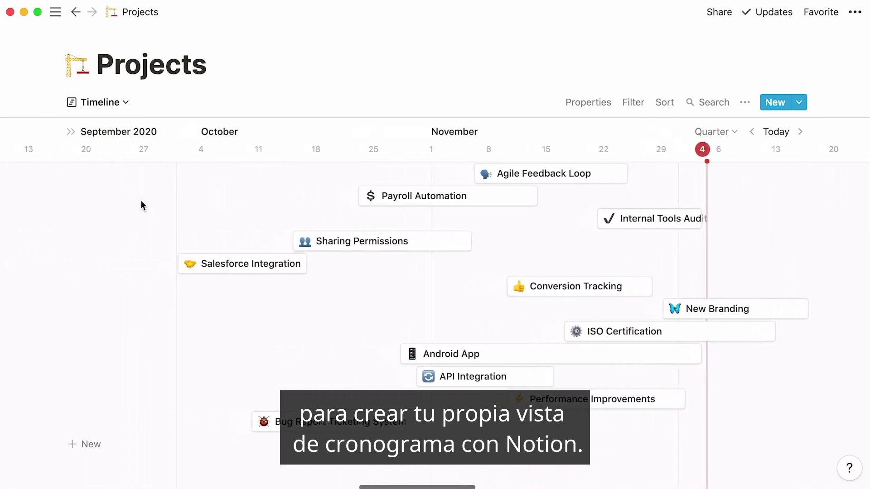
{"action": "scroll", "coordinate": [141, 205], "scroll_direction": "left", "scroll_amount": 3}
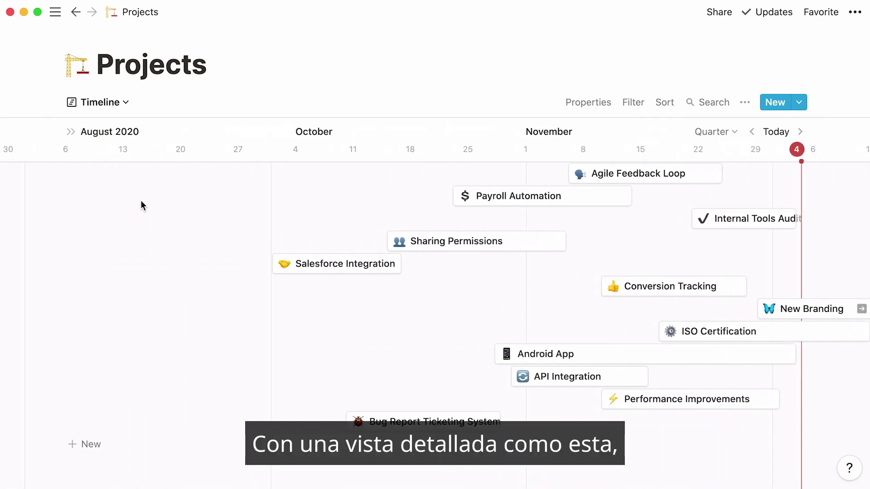
{"action": "scroll", "coordinate": [141, 205], "scroll_direction": "right", "scroll_amount": 4}
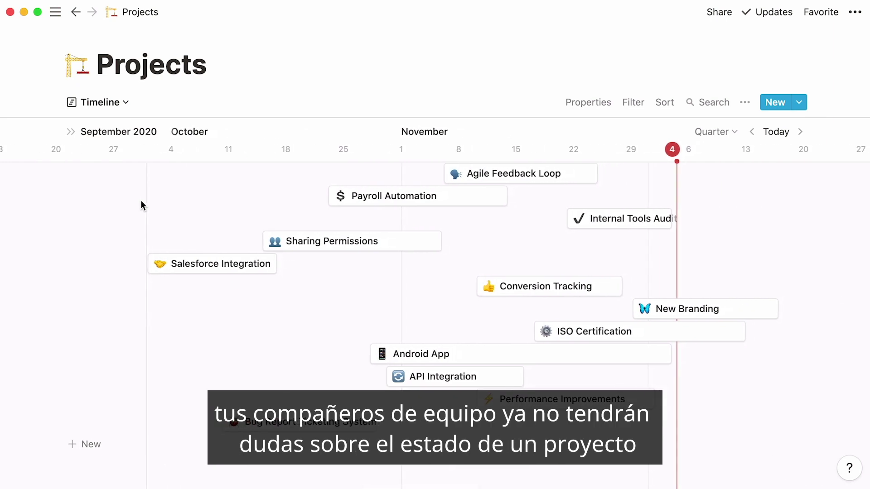